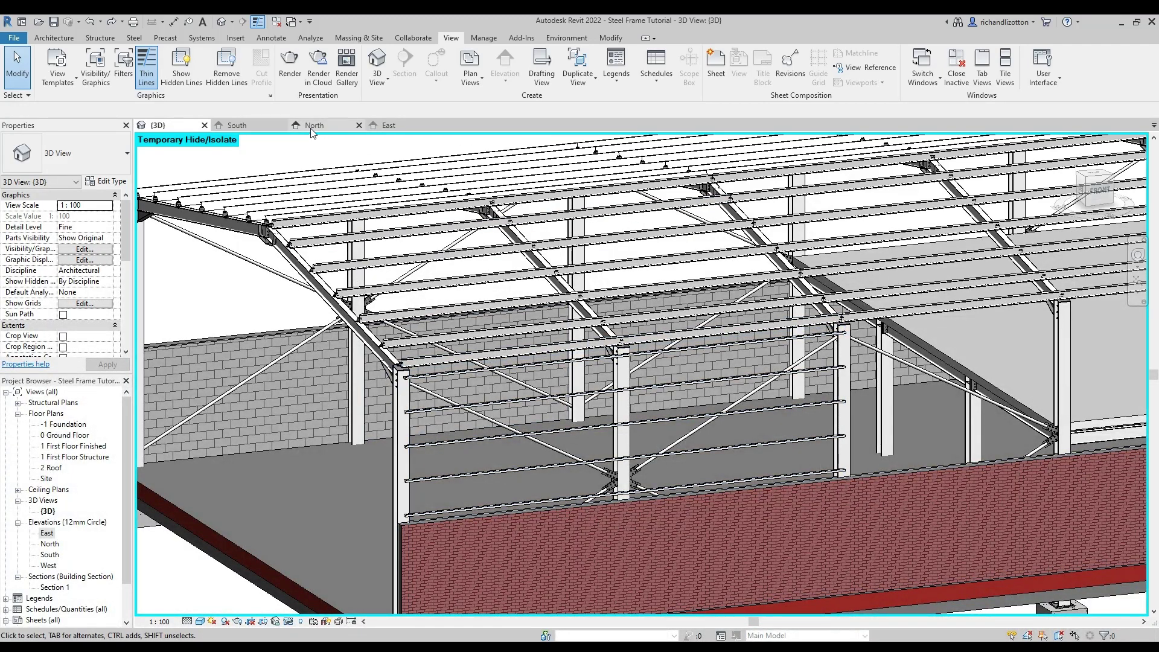
Show the South elevation, framing grids 10 to 7 down to the foundations.
{"action": "left_click", "coordinate": [256, 125]}
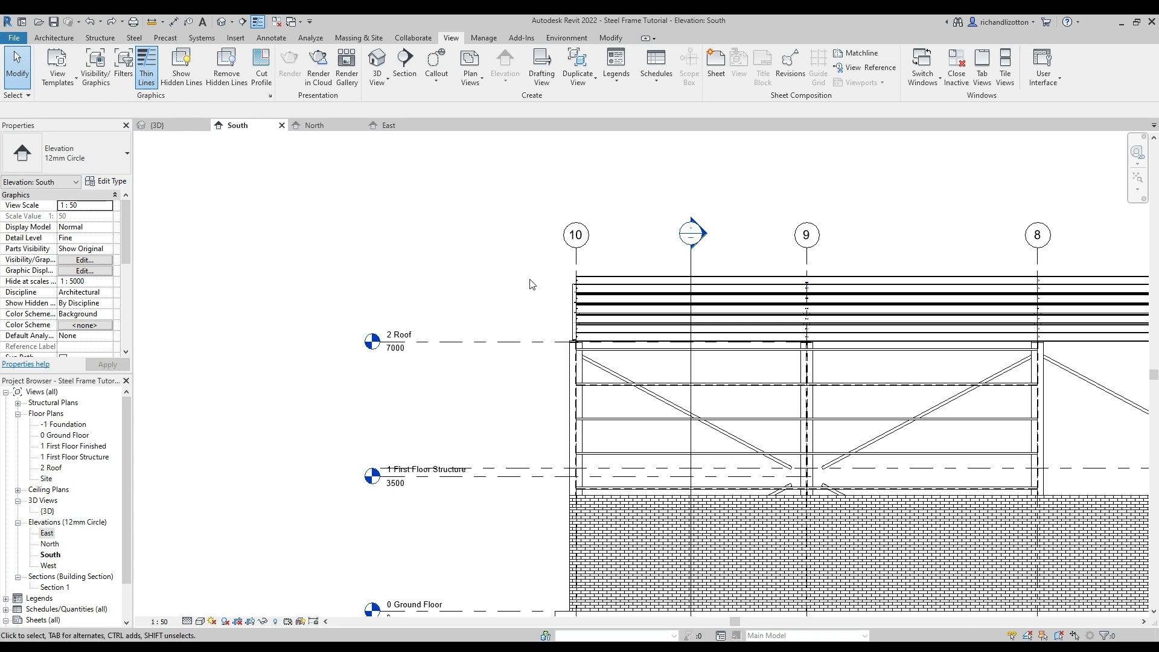
{"action": "middle_click_drag", "start_coordinate": [531, 284], "coordinate": [342, 217]}
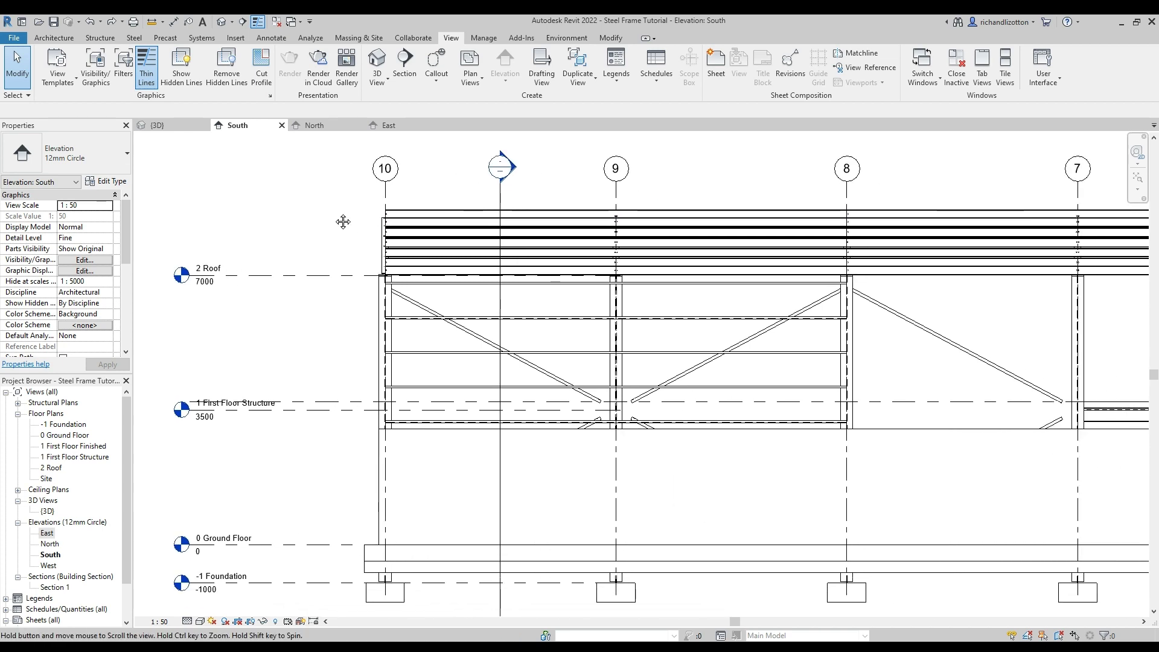
In Visibility/Graphics, turn on all Structural Connections subcategories, from Anchors through Welds.
{"action": "left_click", "coordinate": [94, 66]}
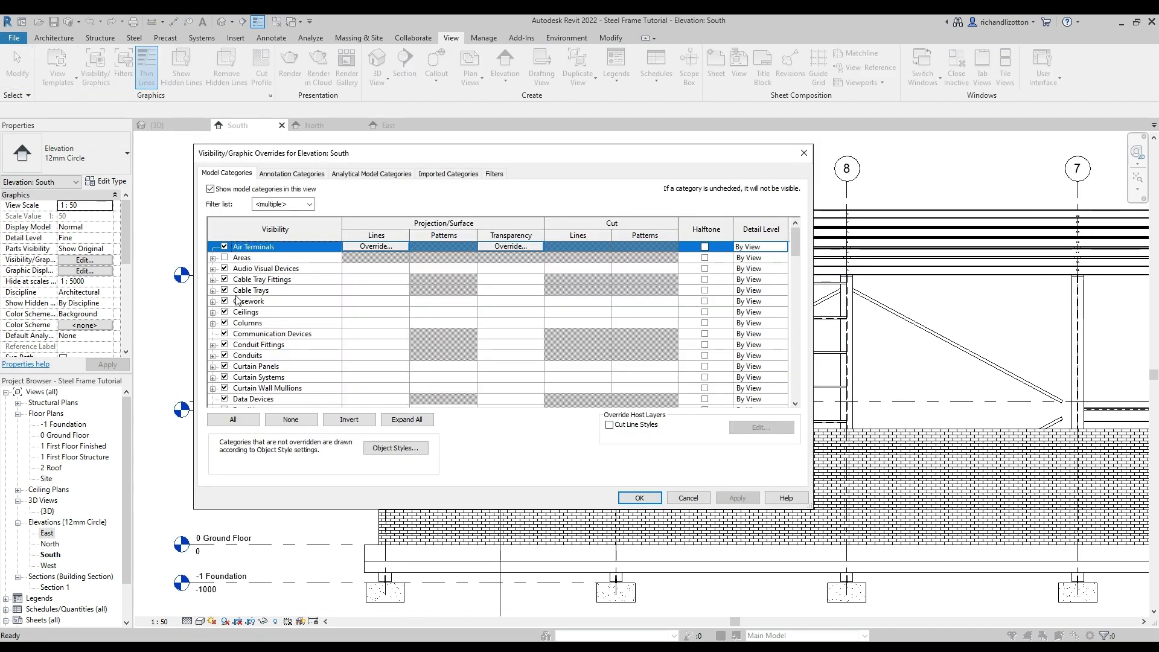
{"action": "scroll", "coordinate": [238, 300], "scroll_direction": "down", "scroll_amount": 13}
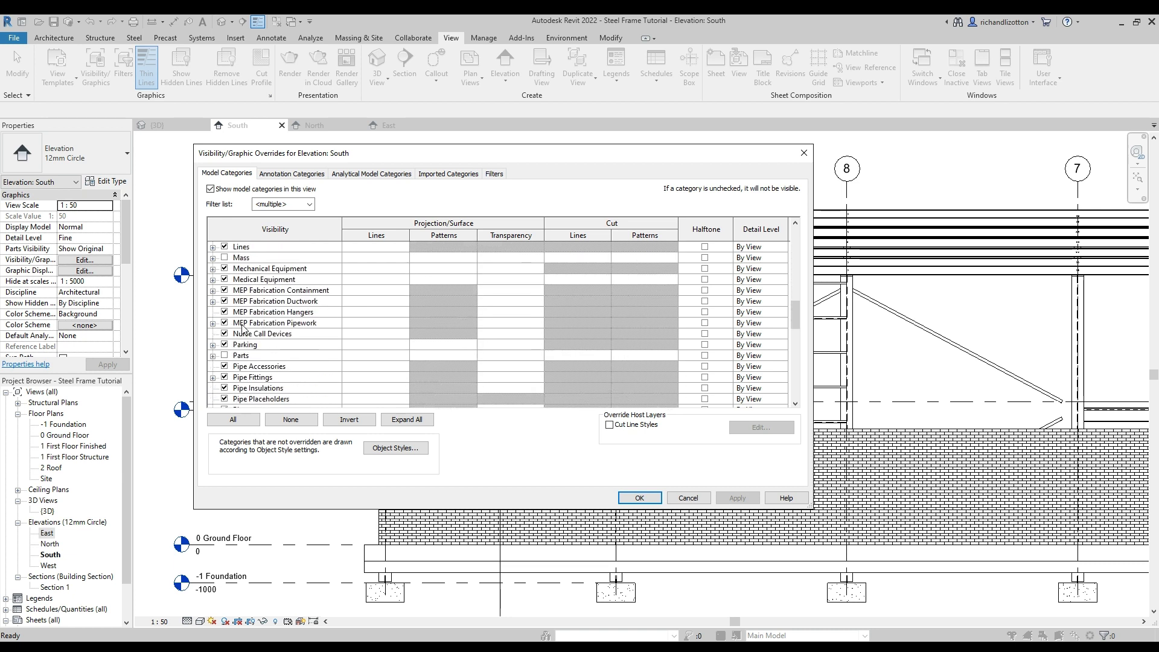
{"action": "scroll", "coordinate": [242, 328], "scroll_direction": "down", "scroll_amount": 2}
{"action": "scroll", "coordinate": [244, 328], "scroll_direction": "down", "scroll_amount": 5}
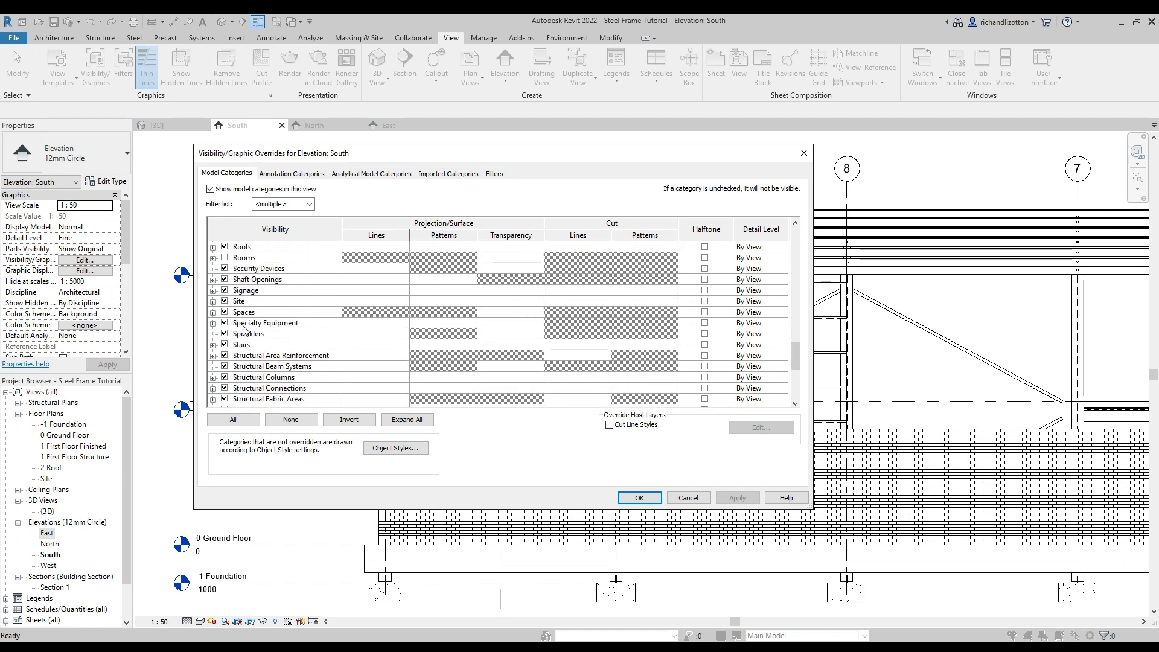
{"action": "left_click", "coordinate": [213, 388]}
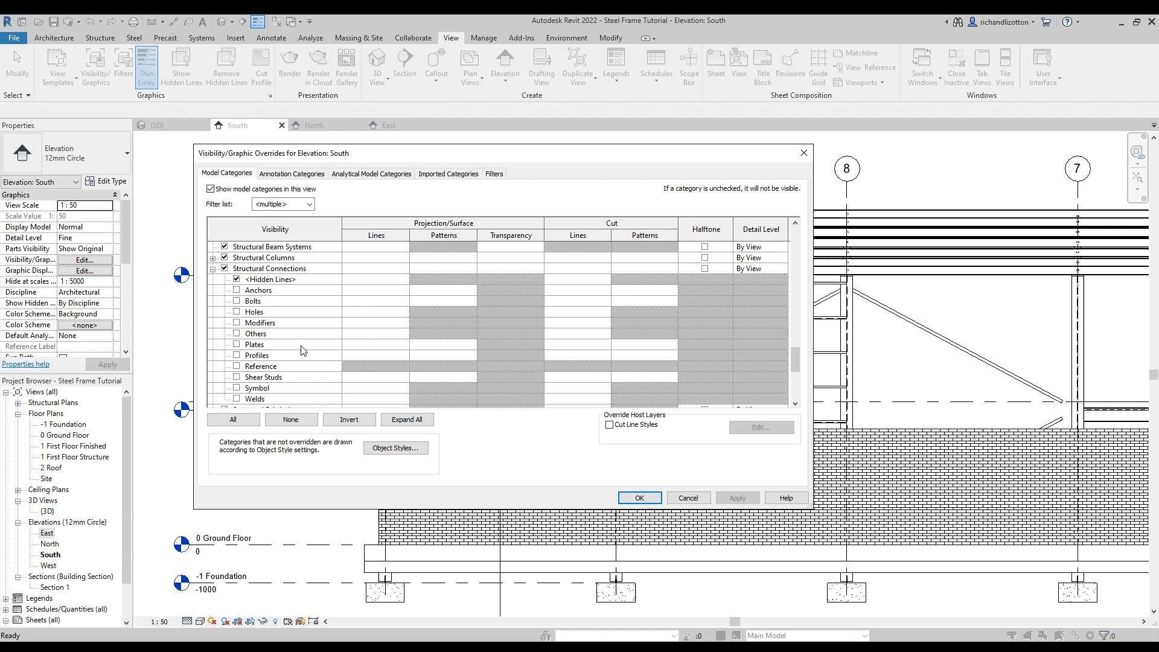
{"action": "scroll", "coordinate": [276, 355], "scroll_direction": "down", "scroll_amount": 1}
{"action": "left_click", "coordinate": [237, 269]}
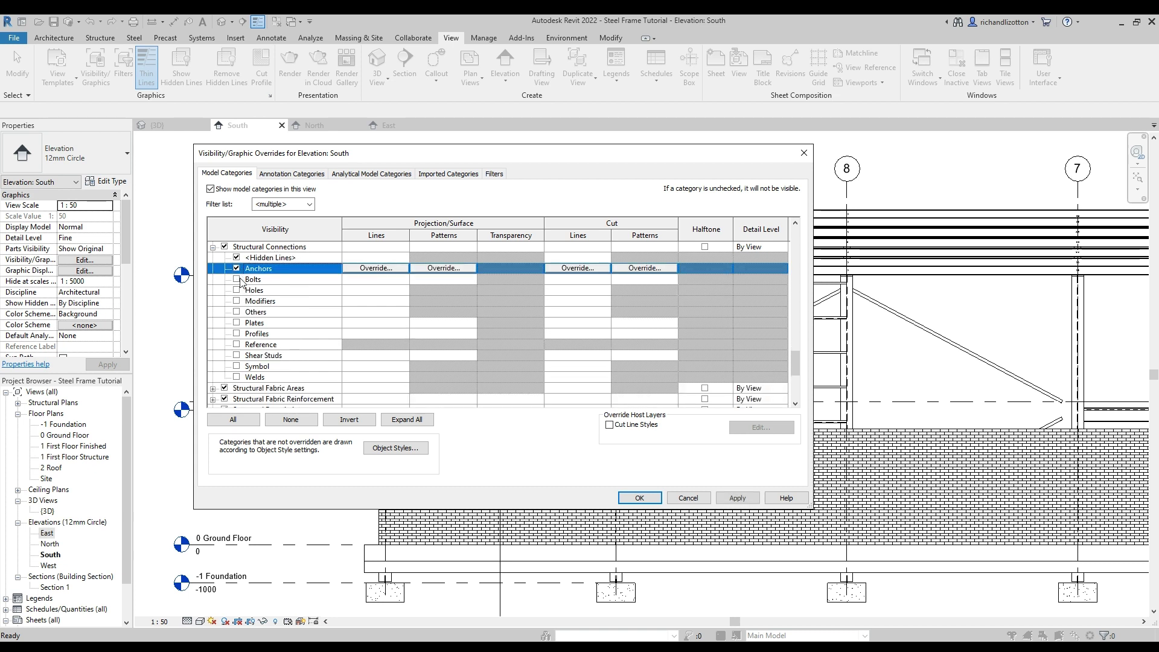
{"action": "left_click", "coordinate": [237, 279]}
{"action": "left_click", "coordinate": [237, 290]}
{"action": "left_click", "coordinate": [238, 301]}
{"action": "left_click", "coordinate": [237, 311]}
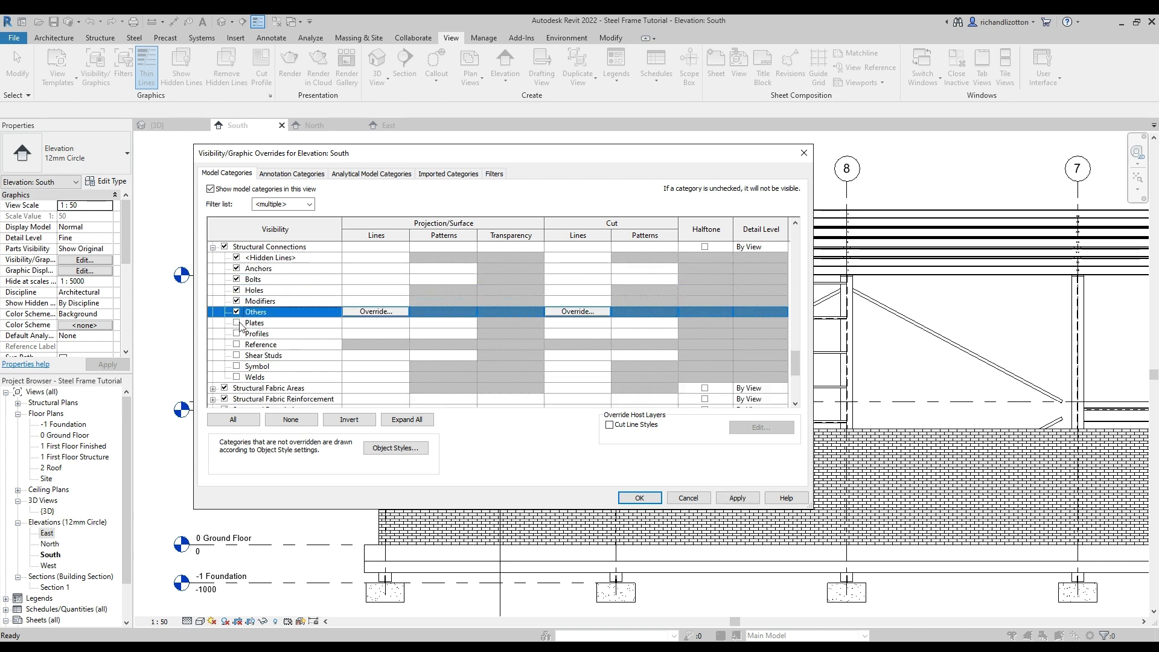
{"action": "left_click", "coordinate": [237, 322]}
{"action": "left_click", "coordinate": [238, 333]}
{"action": "left_click", "coordinate": [237, 344]}
{"action": "left_click", "coordinate": [237, 354]}
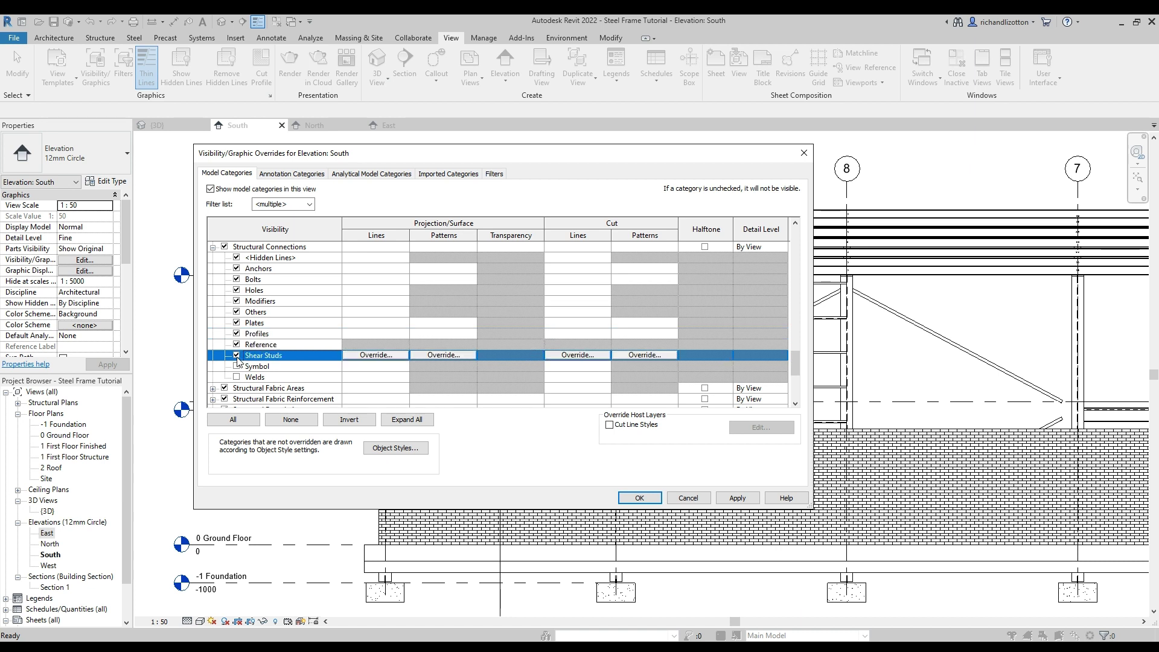
{"action": "left_click", "coordinate": [237, 365]}
{"action": "left_click", "coordinate": [237, 376]}
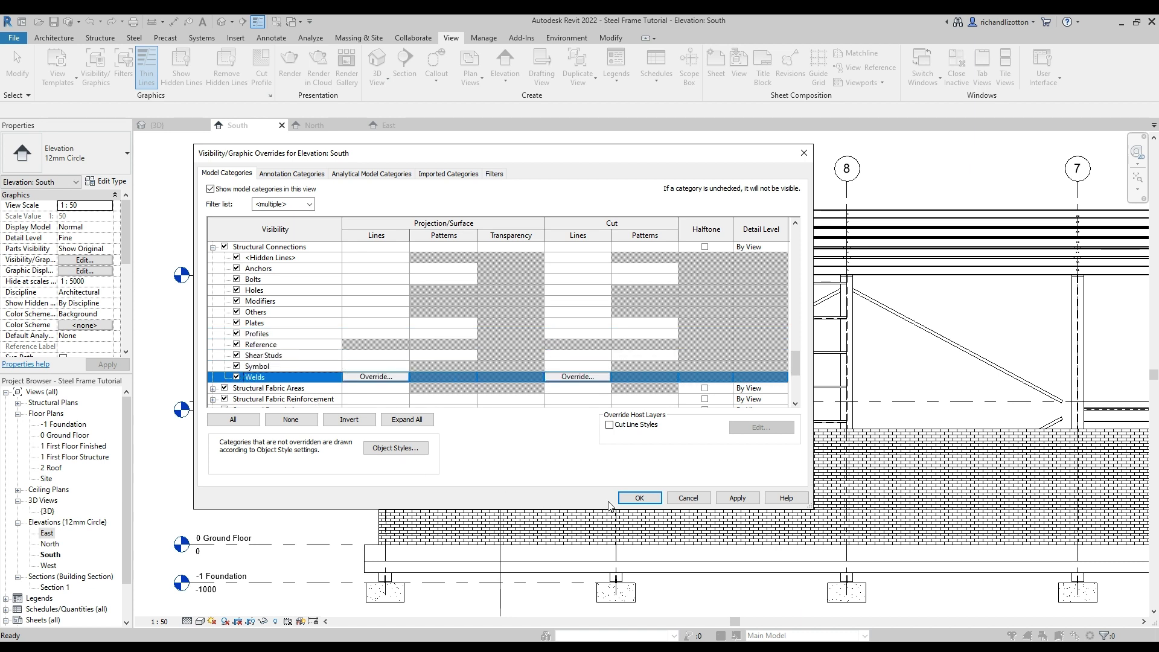
{"action": "left_click", "coordinate": [639, 498]}
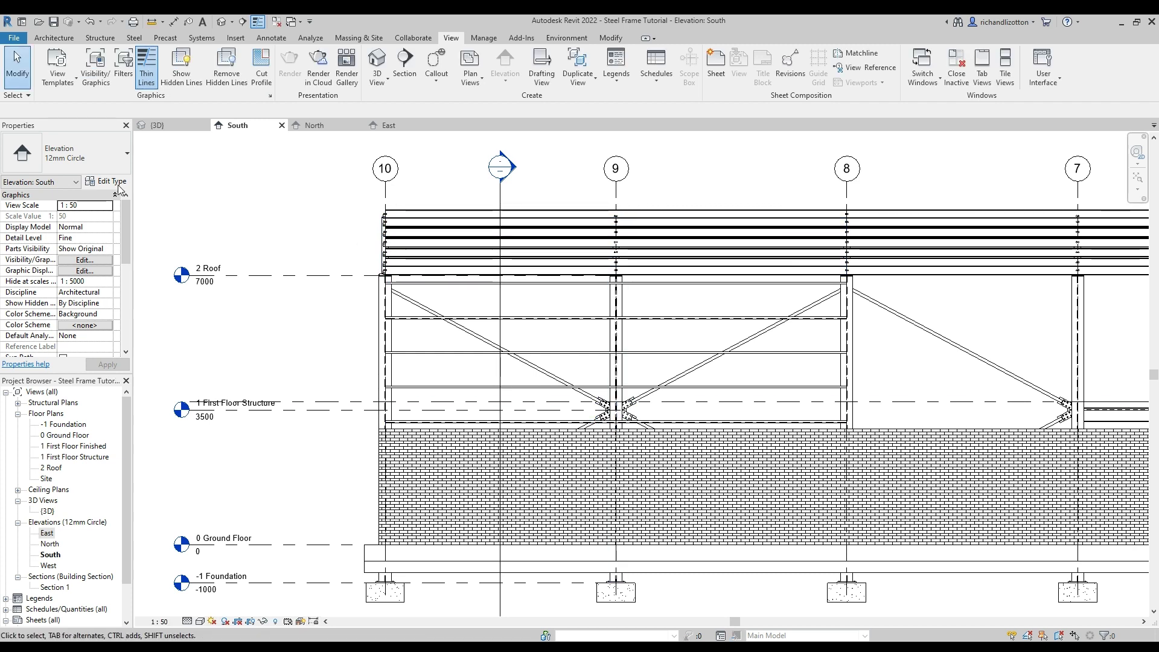
In the 3D view, select the end column together with the top side rail.
{"action": "left_click", "coordinate": [176, 126]}
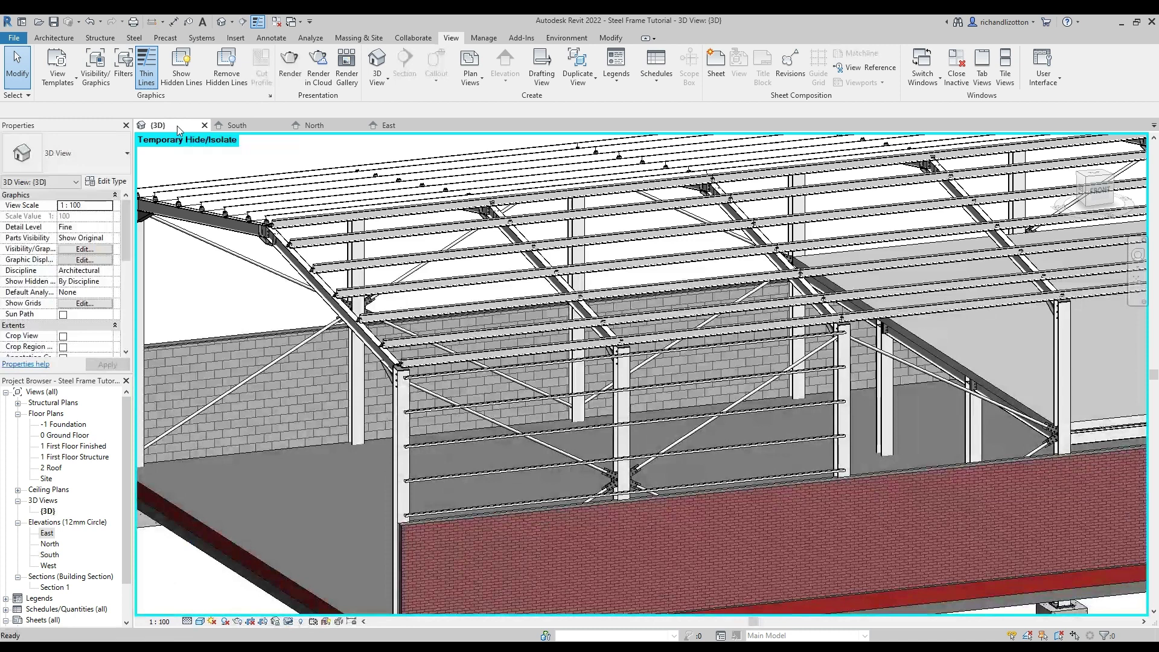
{"action": "scroll", "coordinate": [405, 389], "scroll_direction": "up", "scroll_amount": 2}
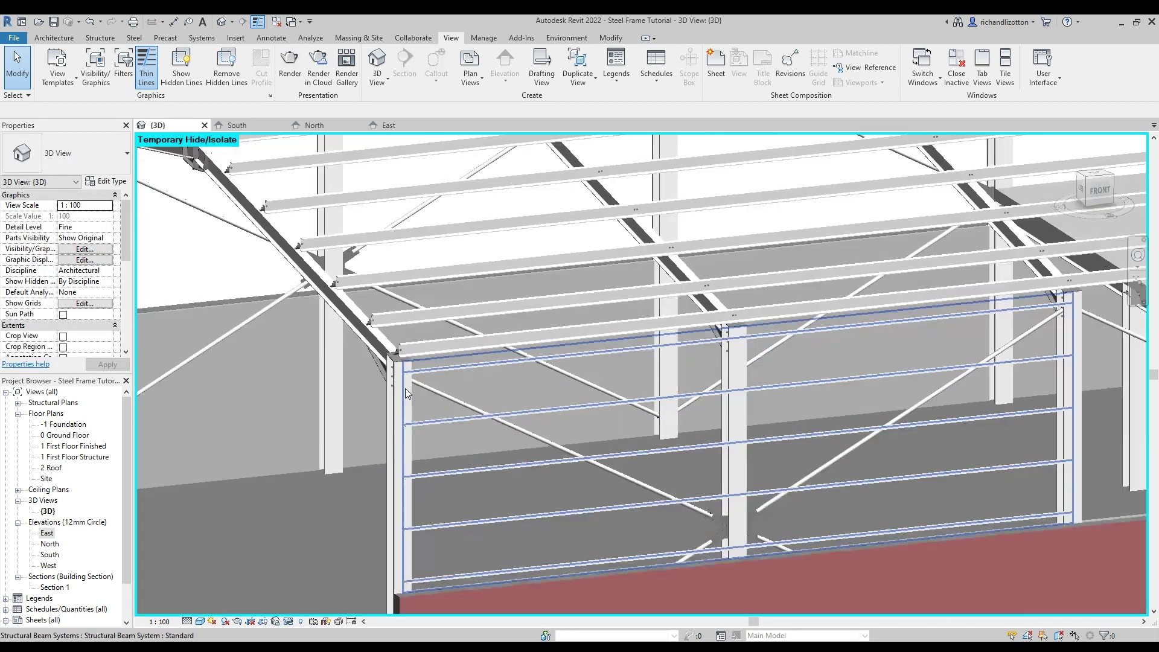
{"action": "scroll", "coordinate": [398, 399], "scroll_direction": "up", "scroll_amount": 2}
{"action": "left_click", "coordinate": [398, 402]}
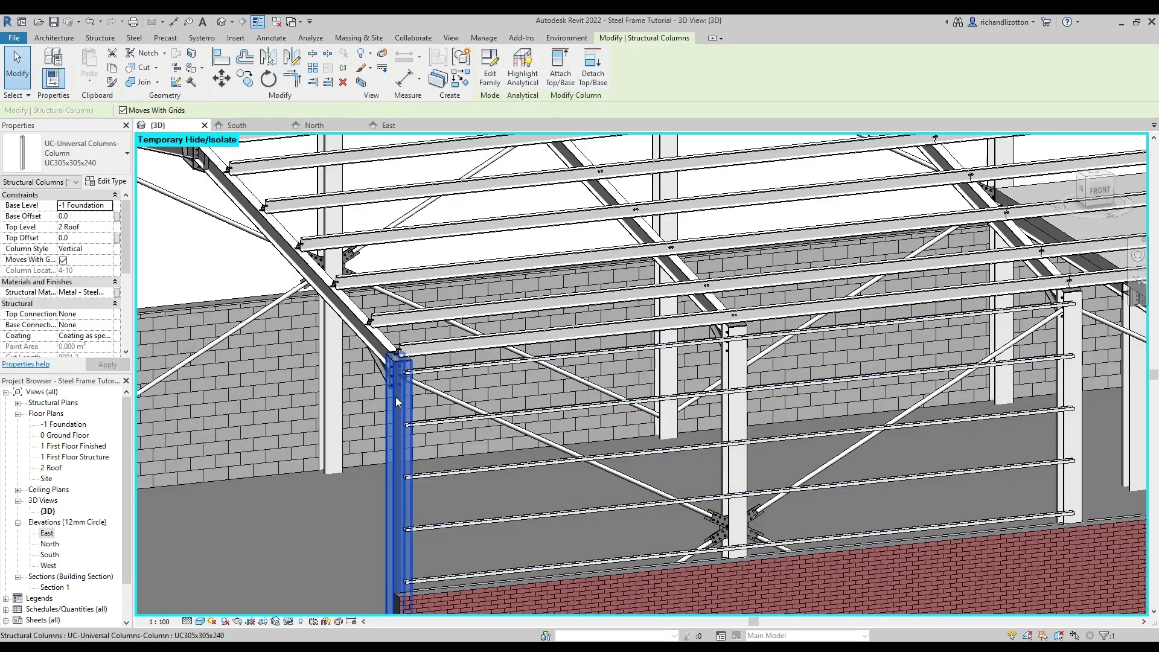
{"action": "left_click", "coordinate": [432, 373], "text": "ctrl"}
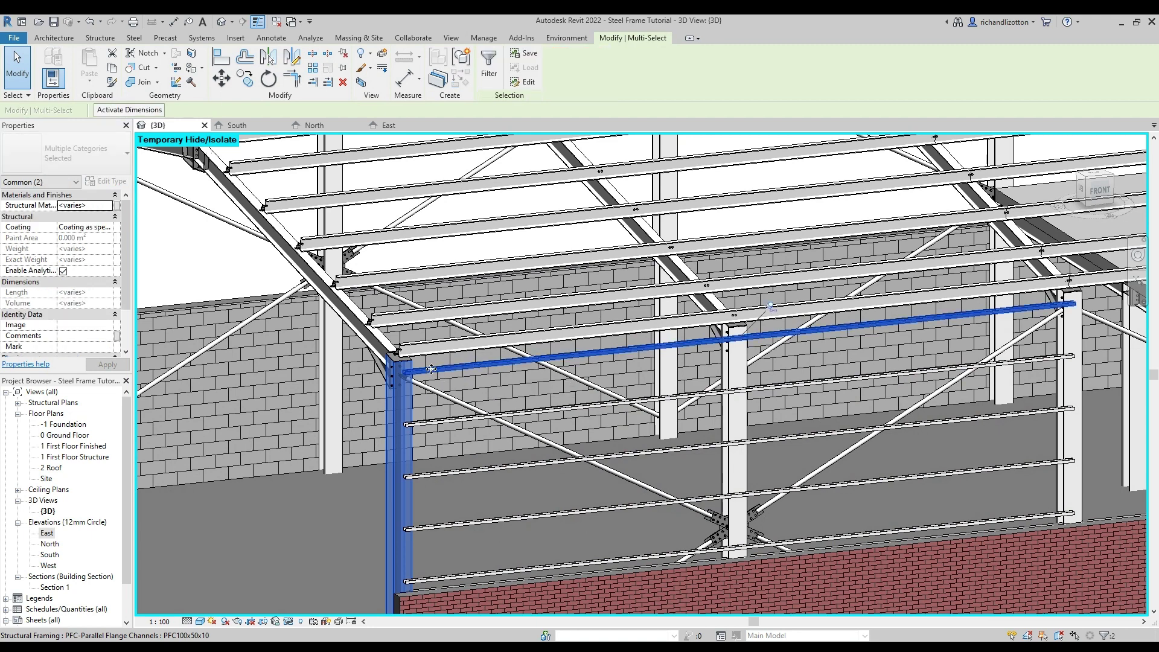
Add a Single purlin angle connection between the column and top rail, then zoom in to check it.
{"action": "left_click", "coordinate": [135, 39]}
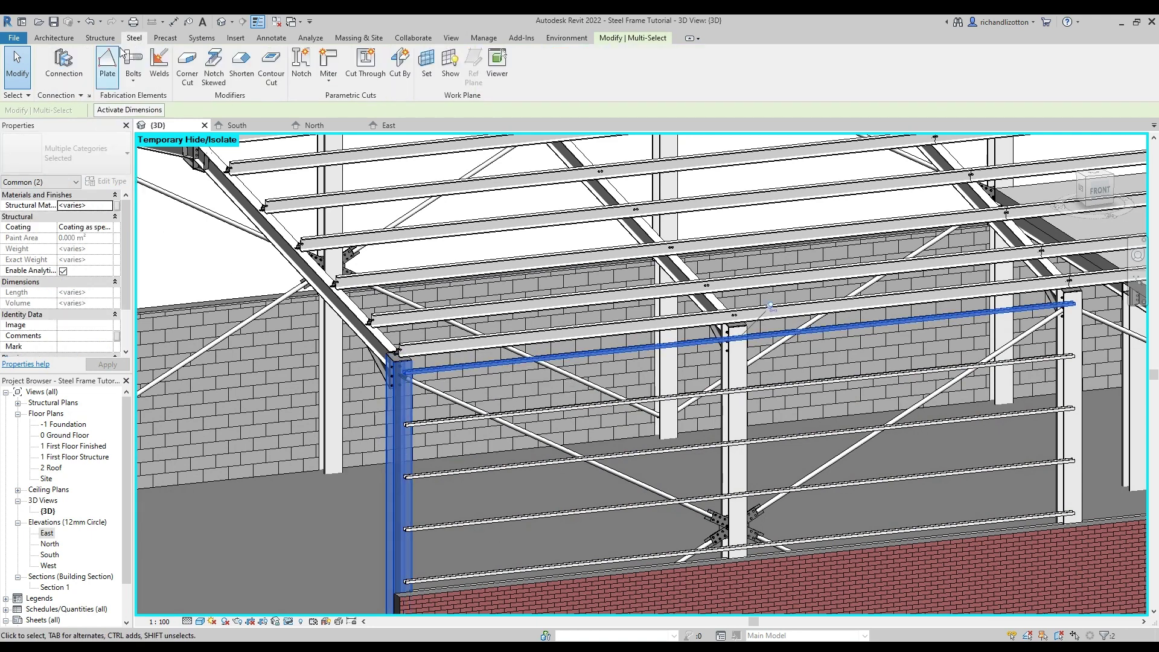
{"action": "left_click", "coordinate": [67, 65]}
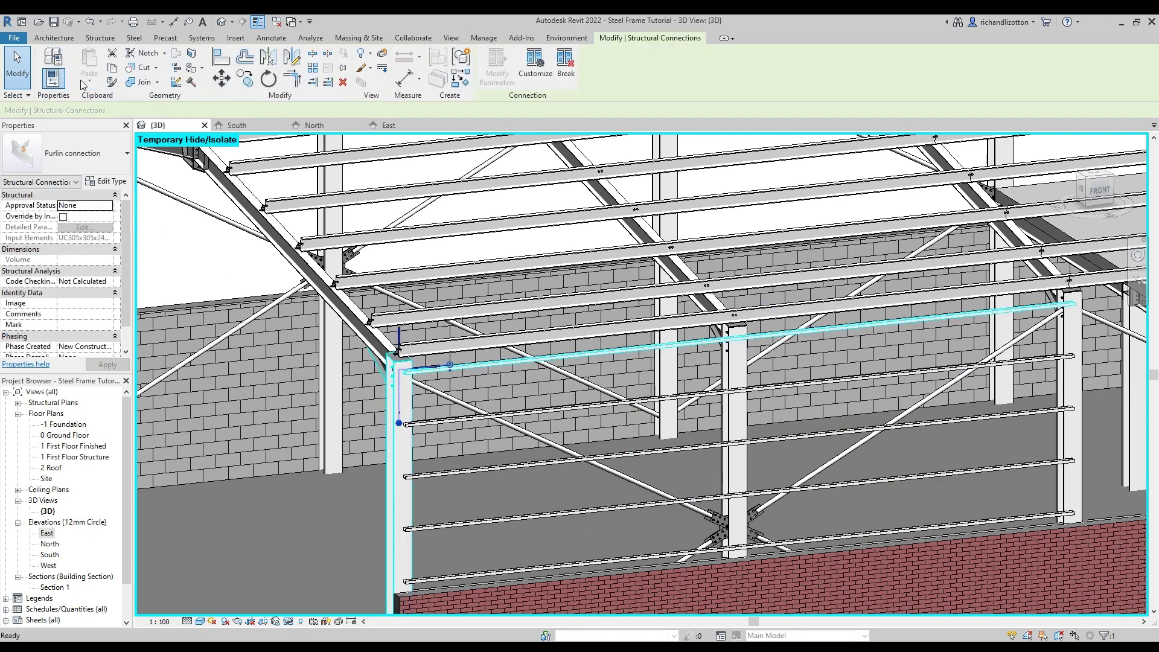
{"action": "left_click", "coordinate": [116, 156]}
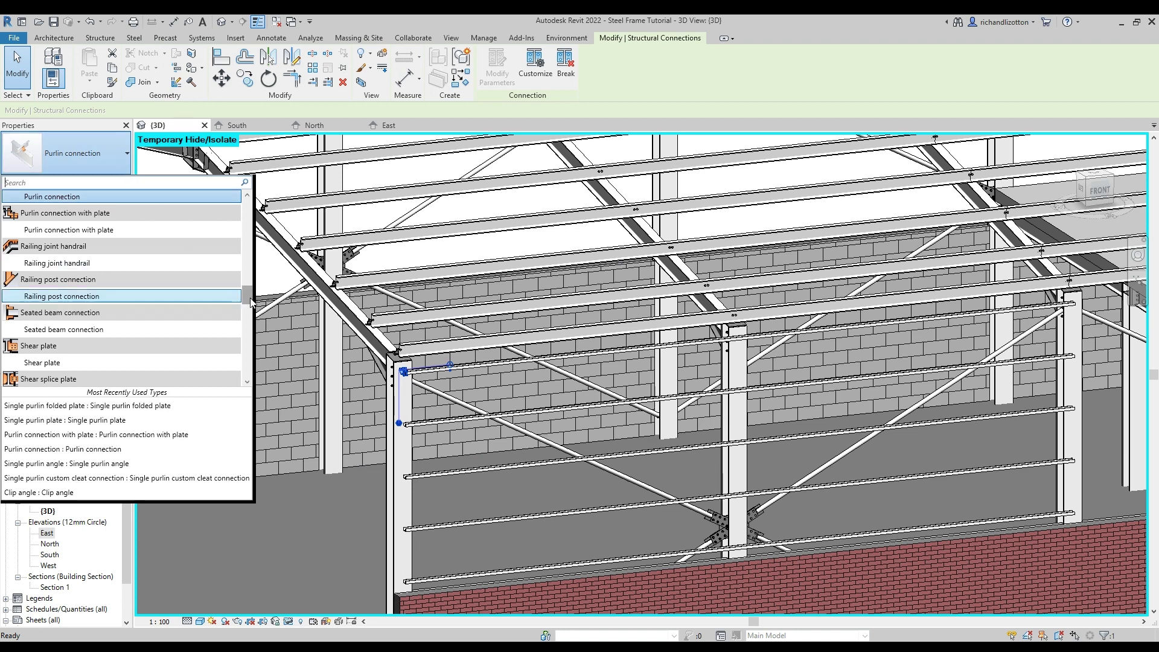
{"action": "left_click_drag", "start_coordinate": [250, 301], "coordinate": [249, 345]}
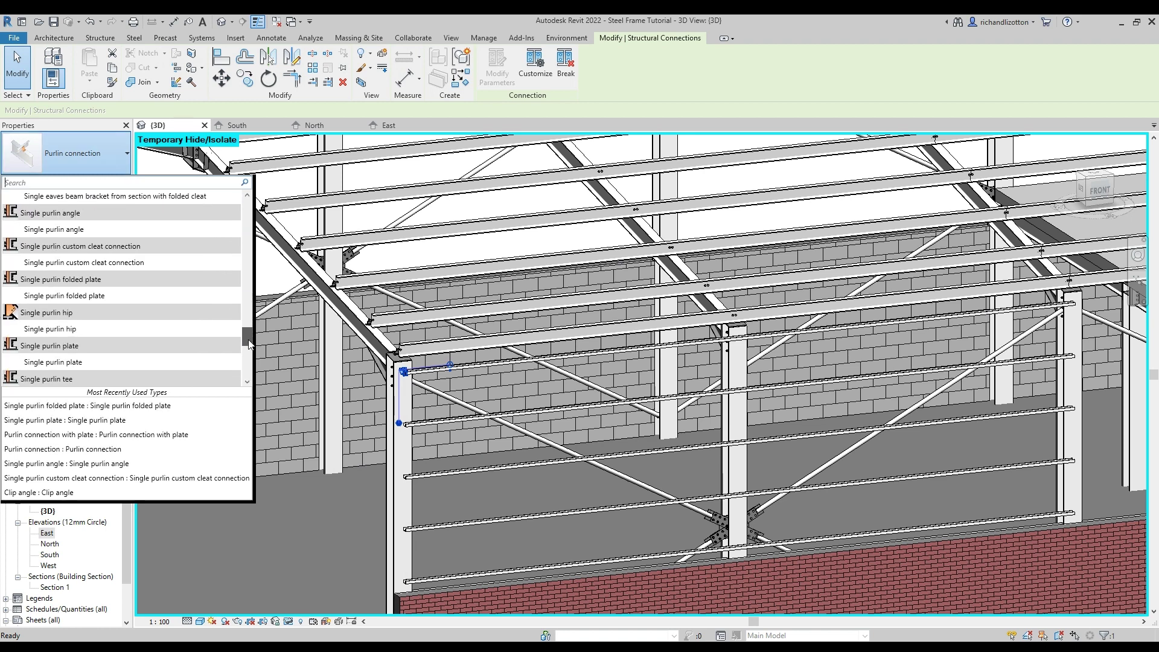
{"action": "left_click", "coordinate": [80, 230]}
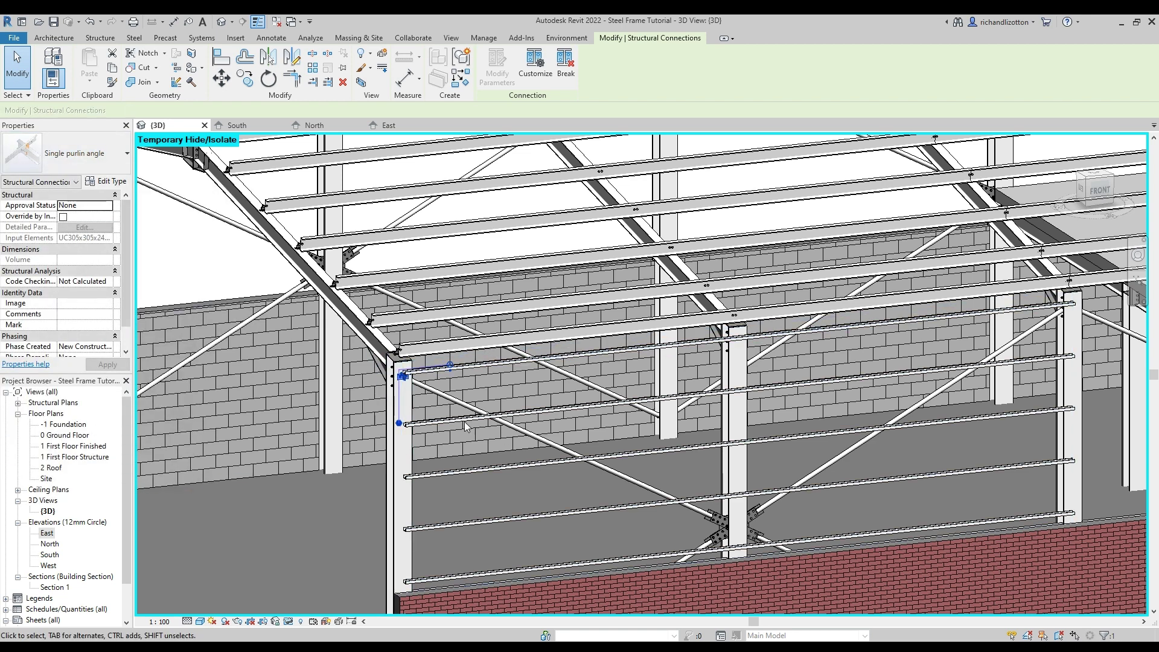
{"action": "scroll", "coordinate": [414, 387], "scroll_direction": "up", "scroll_amount": 2}
{"action": "scroll", "coordinate": [414, 388], "scroll_direction": "up", "scroll_amount": 3}
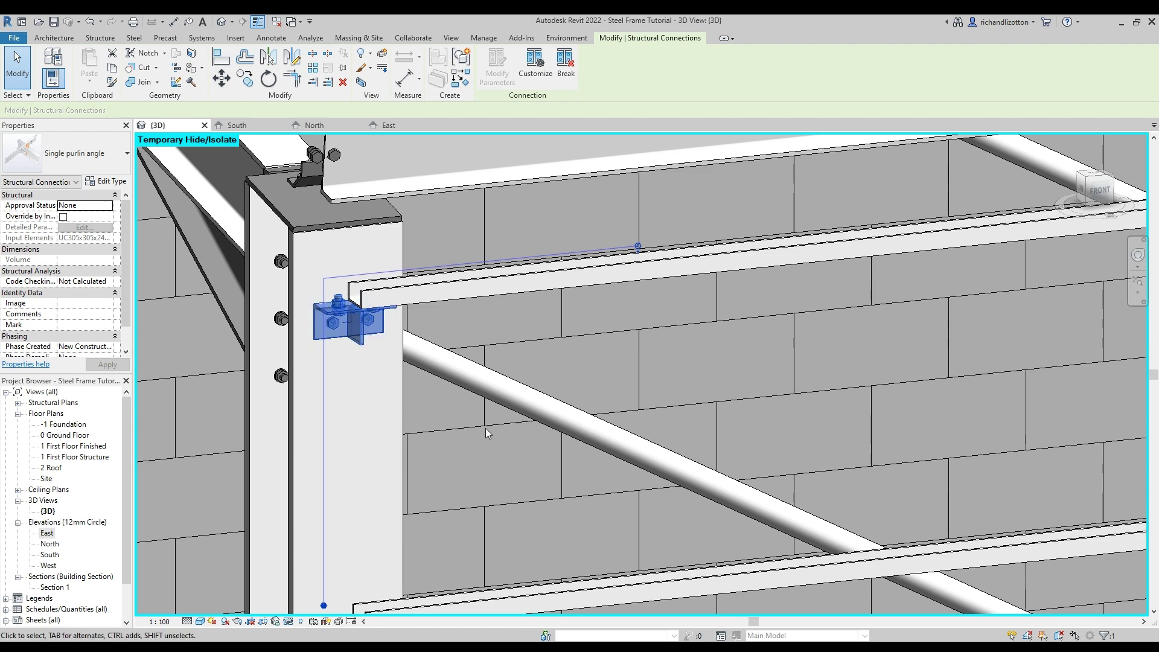
{"action": "scroll", "coordinate": [486, 428], "scroll_direction": "down", "scroll_amount": 5}
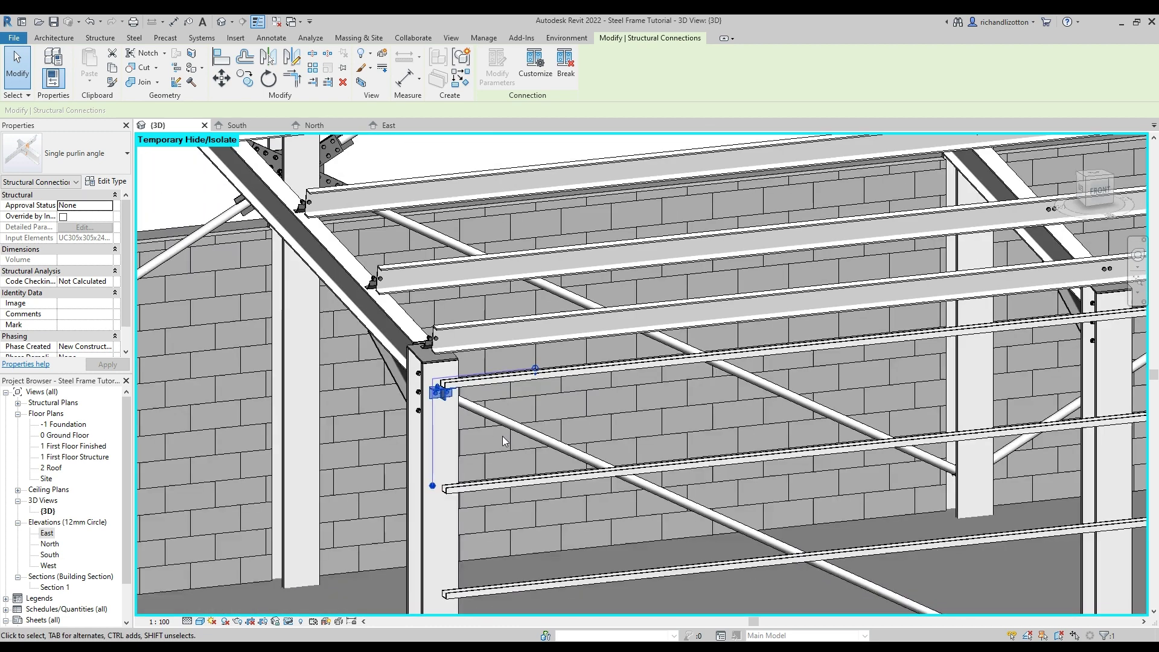
{"action": "scroll", "coordinate": [666, 434], "scroll_direction": "up", "scroll_amount": 4}
{"action": "middle_click_drag", "start_coordinate": [666, 435], "coordinate": [487, 397]}
{"action": "scroll", "coordinate": [478, 389], "scroll_direction": "down", "scroll_amount": 3}
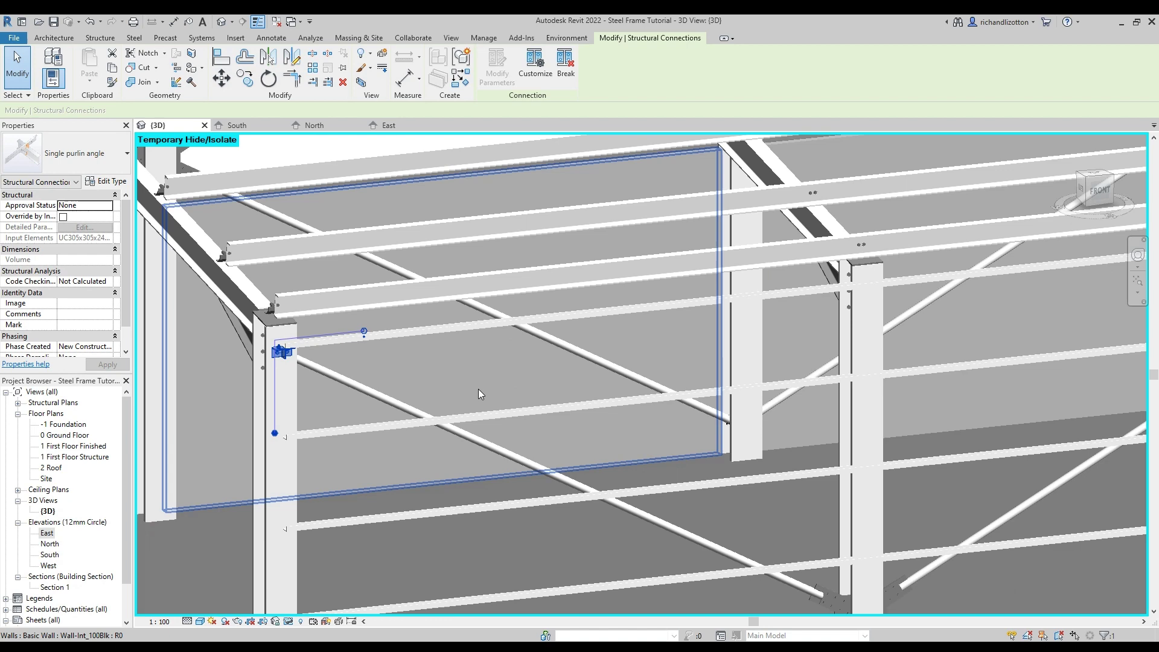
Return to the South elevation, zoomed to the top-left purlin angle connection.
{"action": "left_click", "coordinate": [235, 124]}
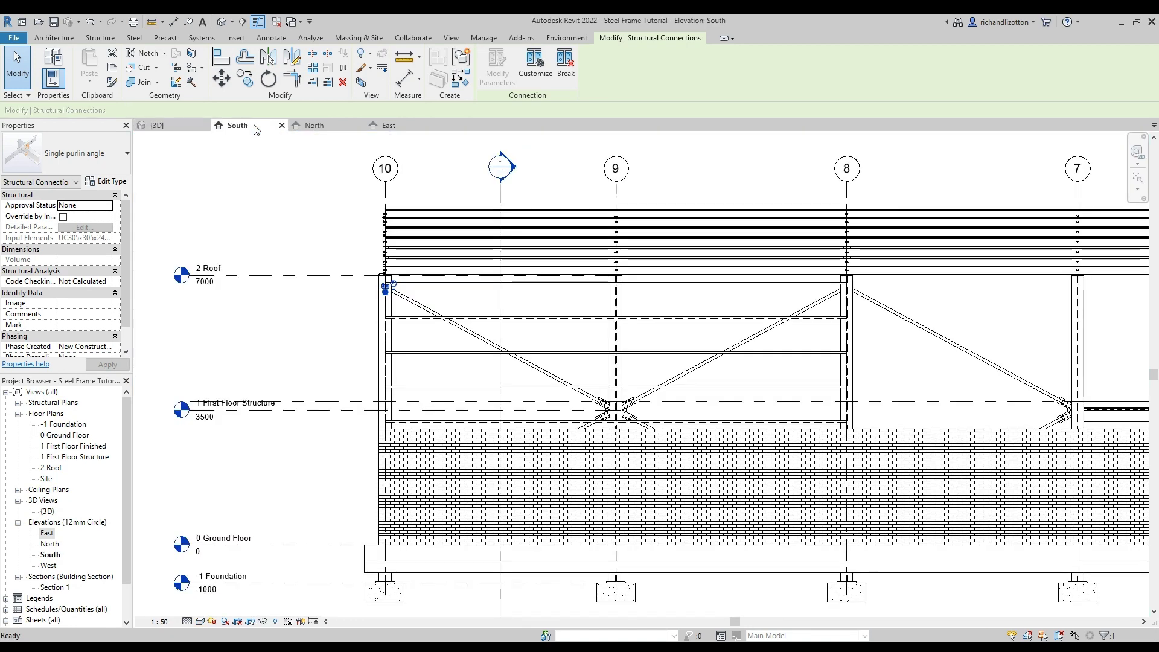
{"action": "scroll", "coordinate": [417, 305], "scroll_direction": "up", "scroll_amount": 4}
{"action": "middle_click_drag", "start_coordinate": [413, 305], "coordinate": [416, 224]}
{"action": "scroll", "coordinate": [410, 219], "scroll_direction": "down", "scroll_amount": 2}
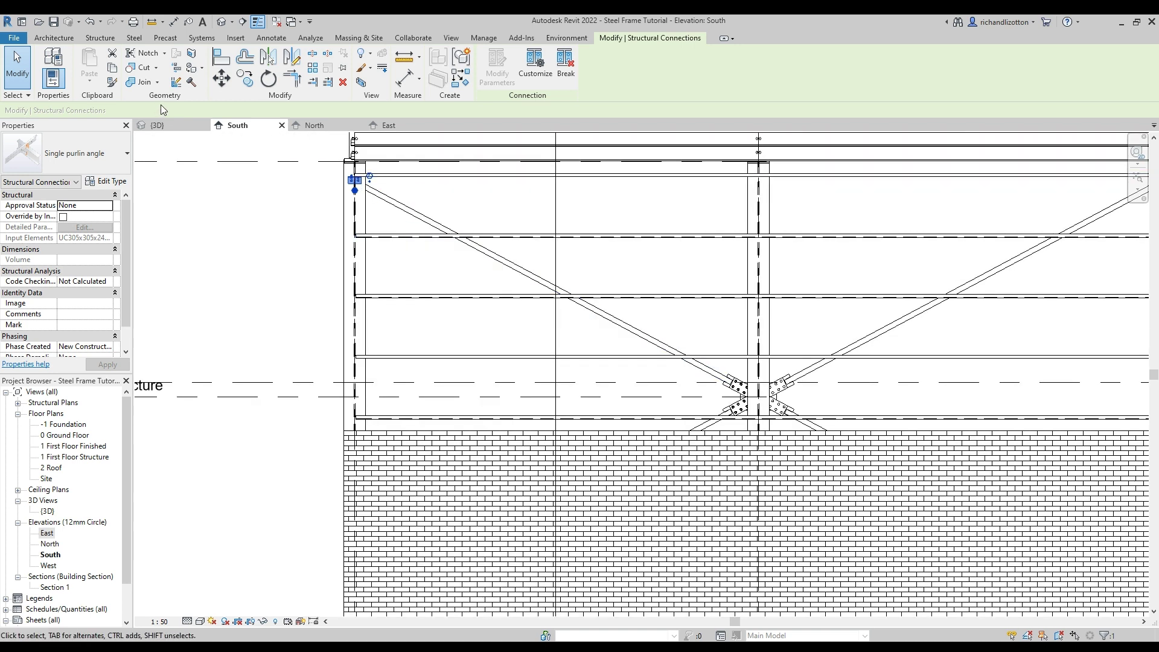
Copy the connection four times, 900 downward each, onto every lower side rail.
{"action": "left_click", "coordinate": [244, 78]}
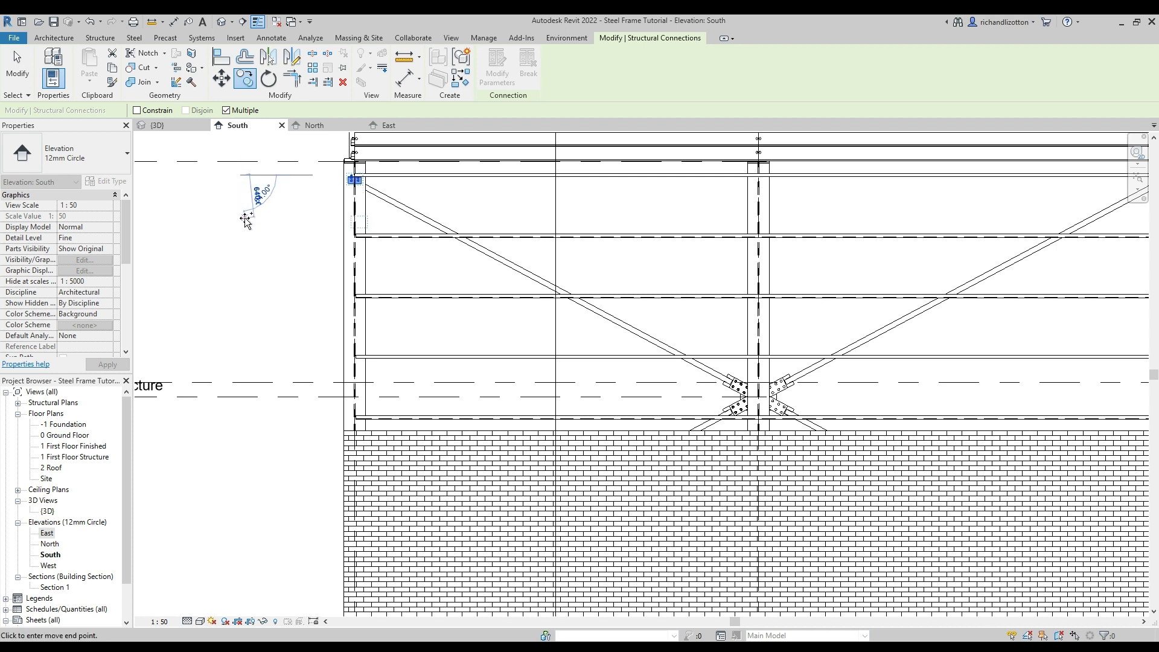
{"action": "type", "text": "9"}
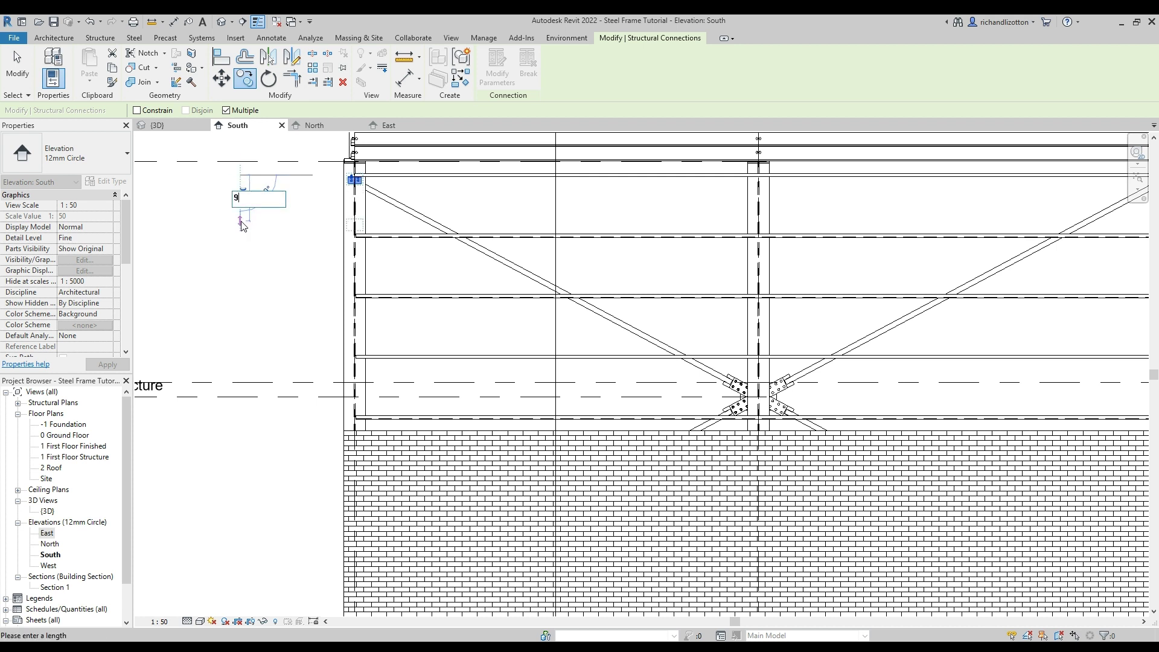
{"action": "type", "text": "0.0"}
{"action": "key", "text": "Return"}
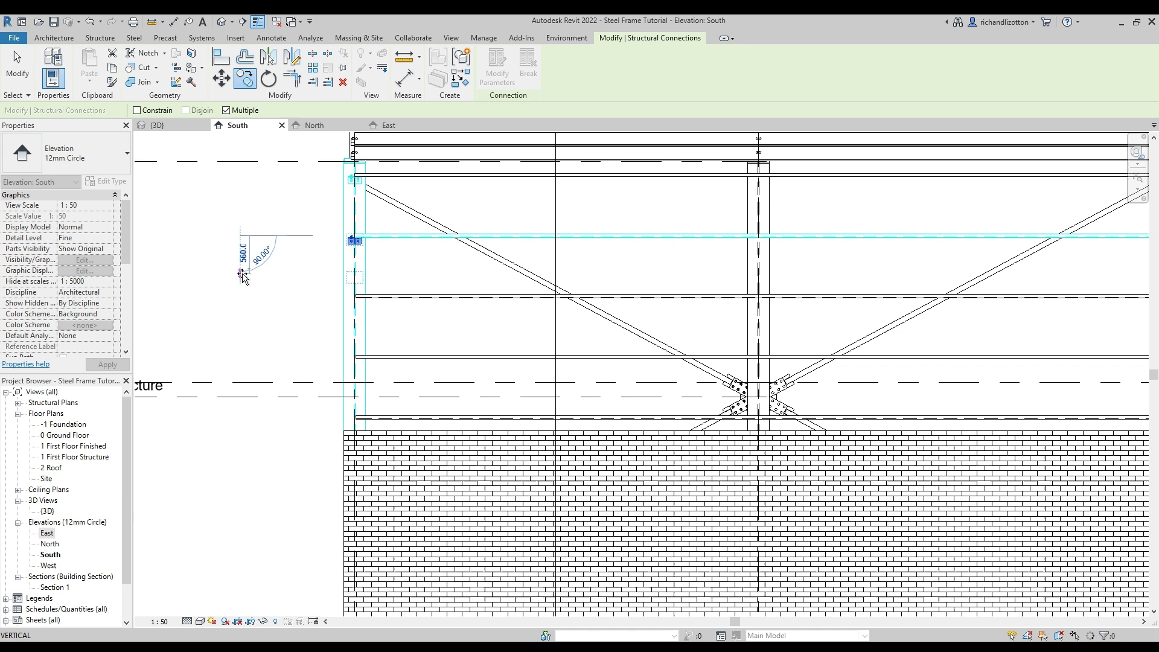
{"action": "type", "text": "900"}
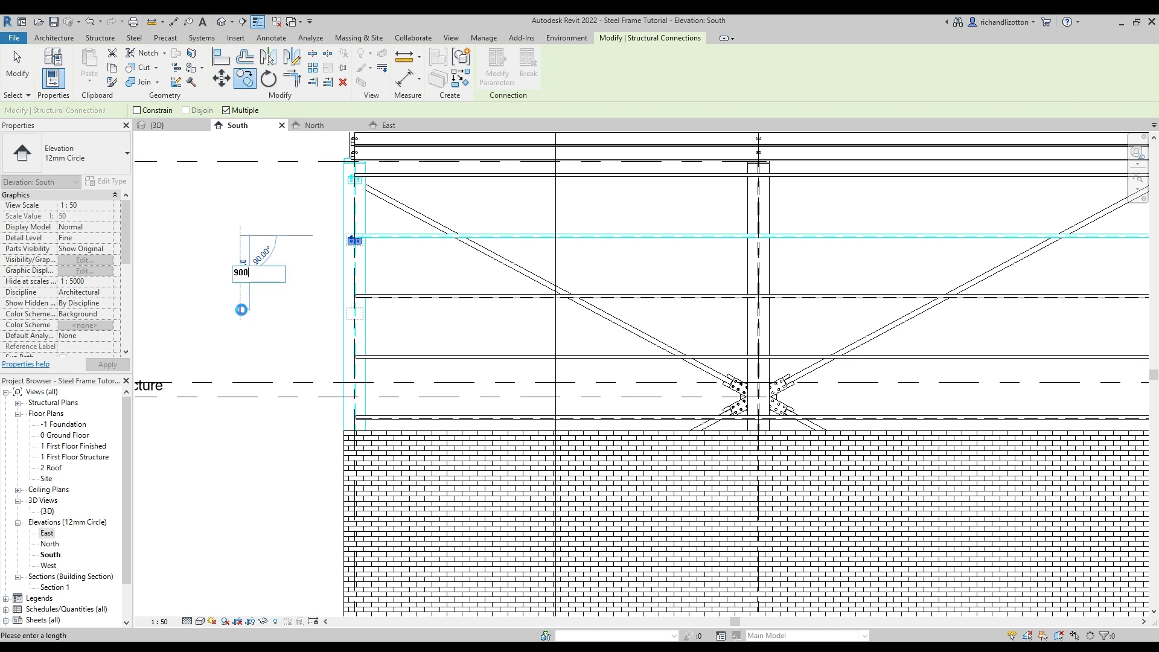
{"action": "key", "text": "Return"}
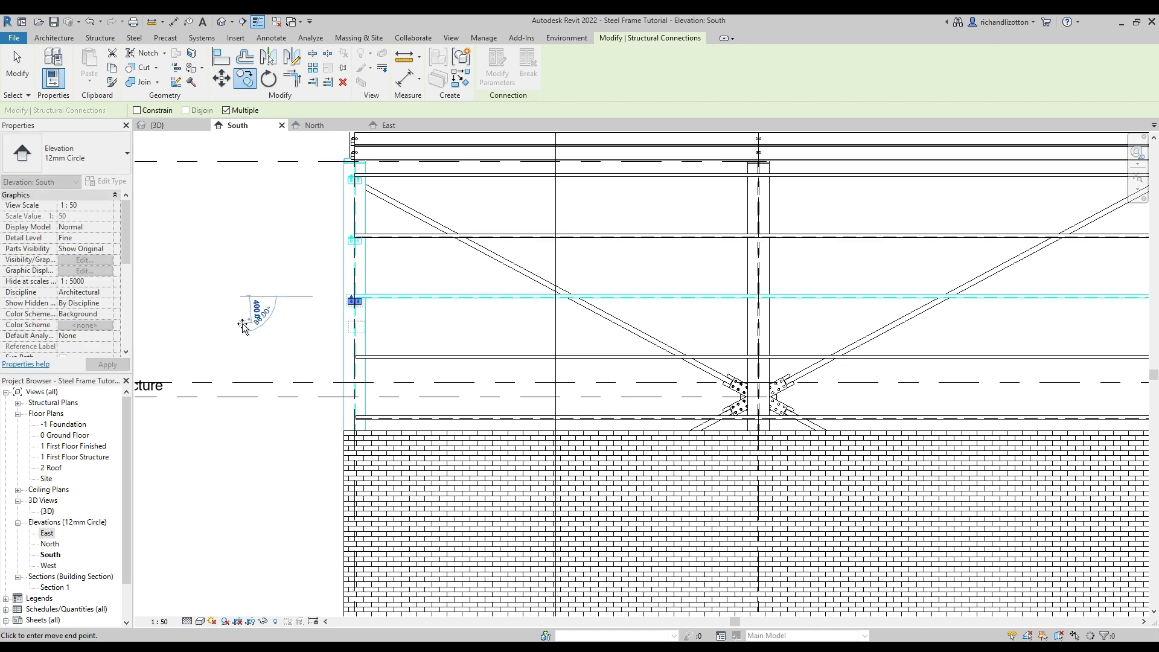
{"action": "type", "text": "9"}
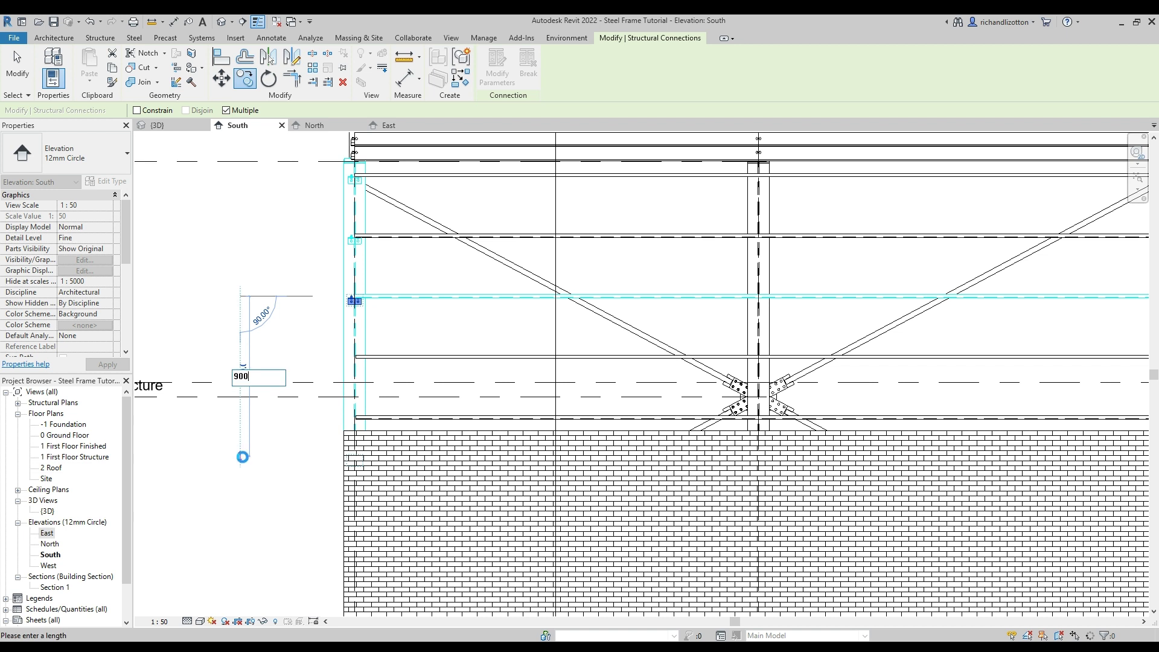
{"action": "type", "text": "0.0"}
{"action": "key", "text": "Return"}
{"action": "type", "text": "9"}
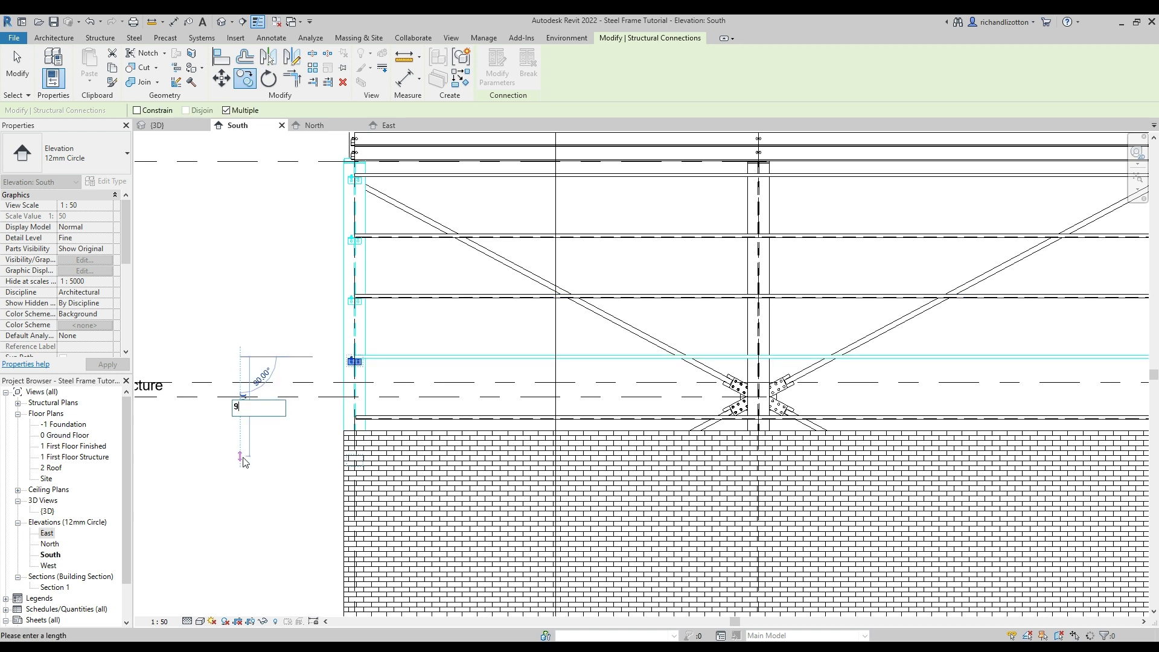
{"action": "type", "text": "00"}
{"action": "key", "text": "Return"}
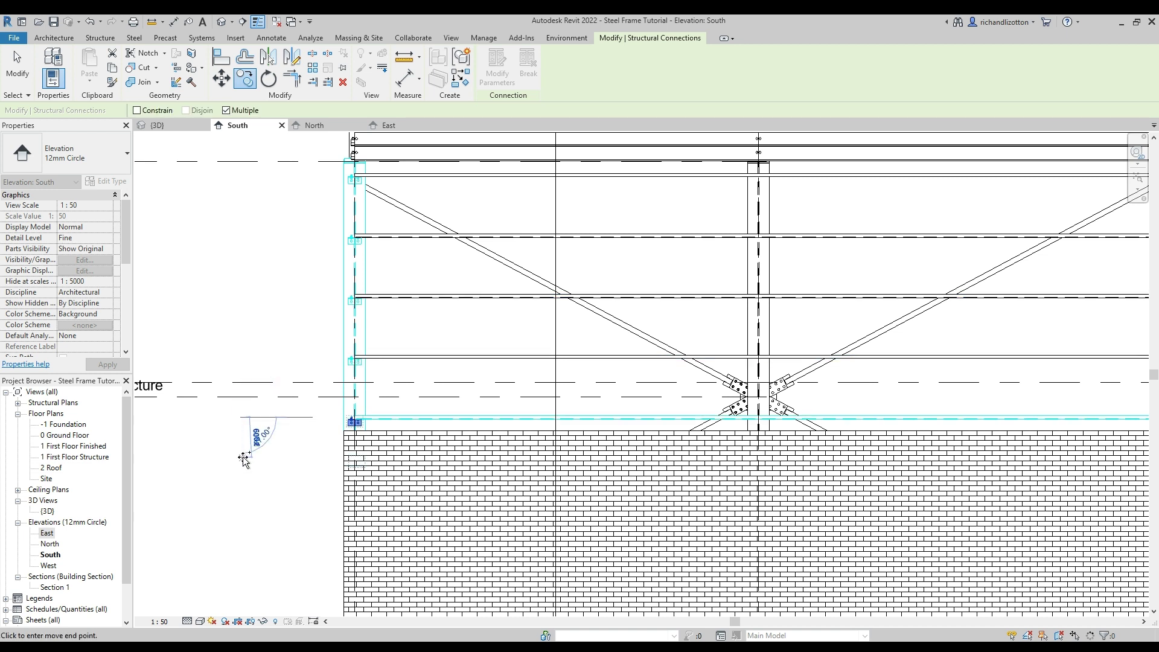
{"action": "key", "text": "Escape"}
{"action": "key", "text": "Escape"}
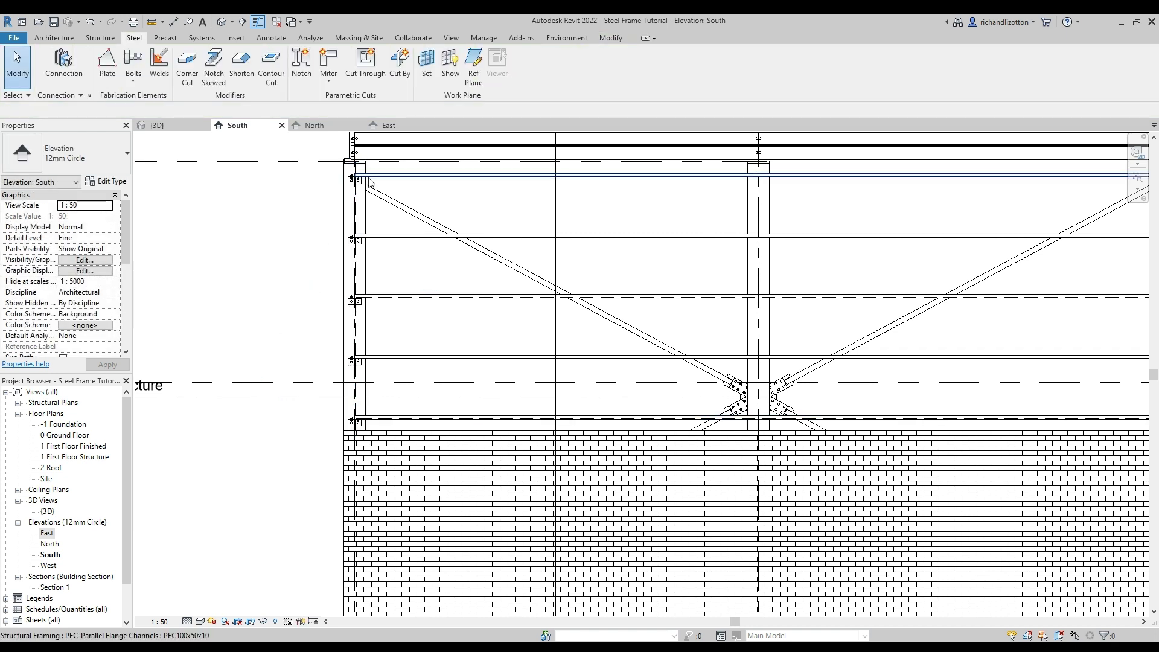
Select all five purlin angle connections on the left column.
{"action": "left_click", "coordinate": [360, 183]}
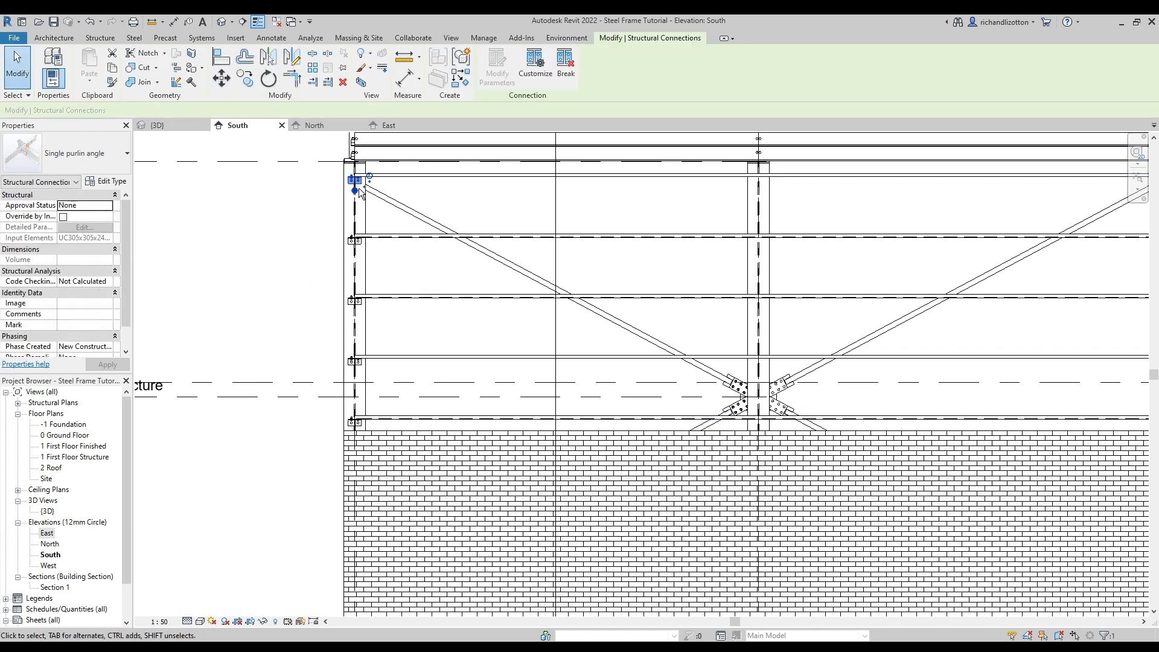
{"action": "left_click", "coordinate": [361, 243], "text": "ctrl"}
{"action": "left_click", "coordinate": [360, 303], "text": "ctrl"}
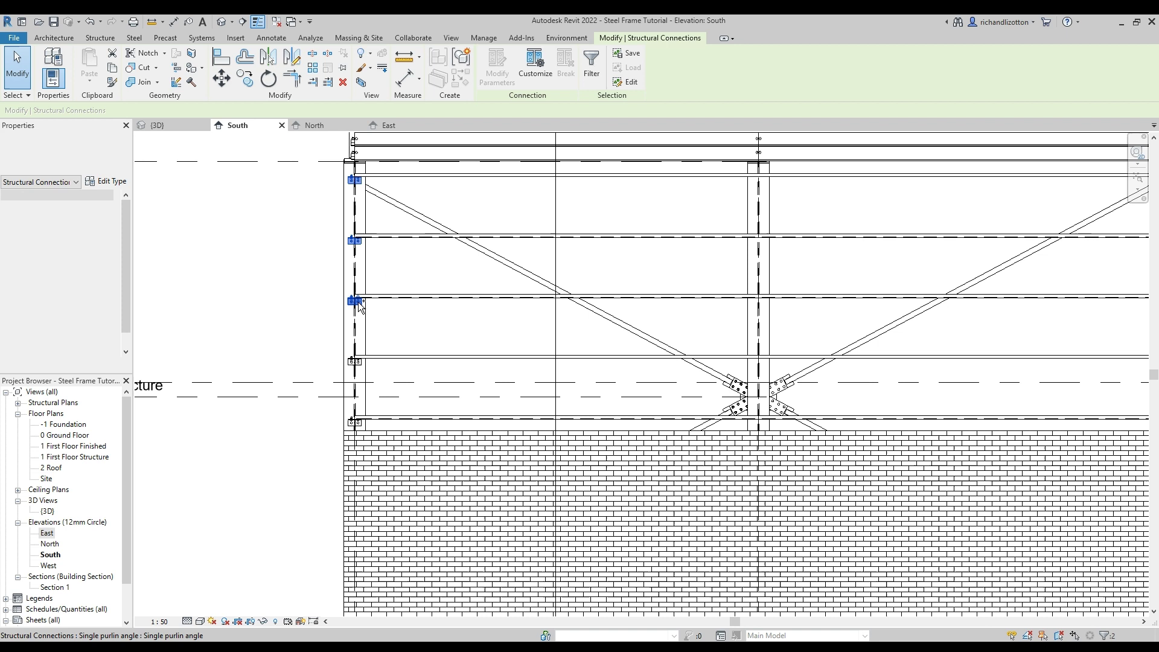
{"action": "left_click", "coordinate": [360, 364], "text": "ctrl"}
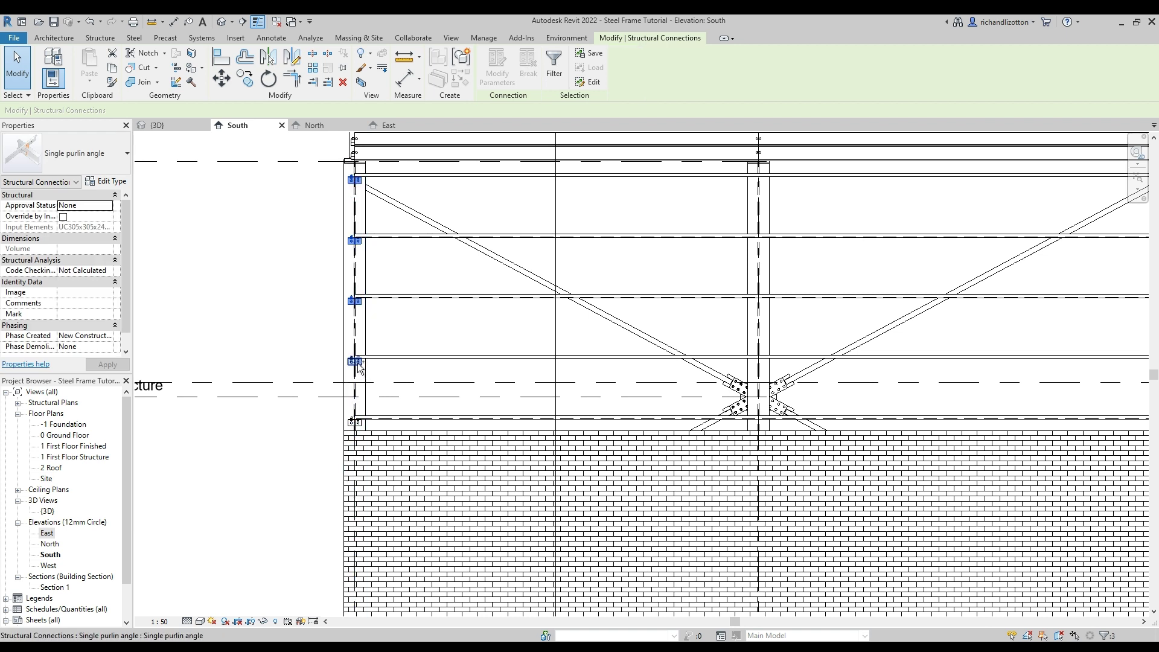
{"action": "left_click", "coordinate": [360, 422], "text": "ctrl"}
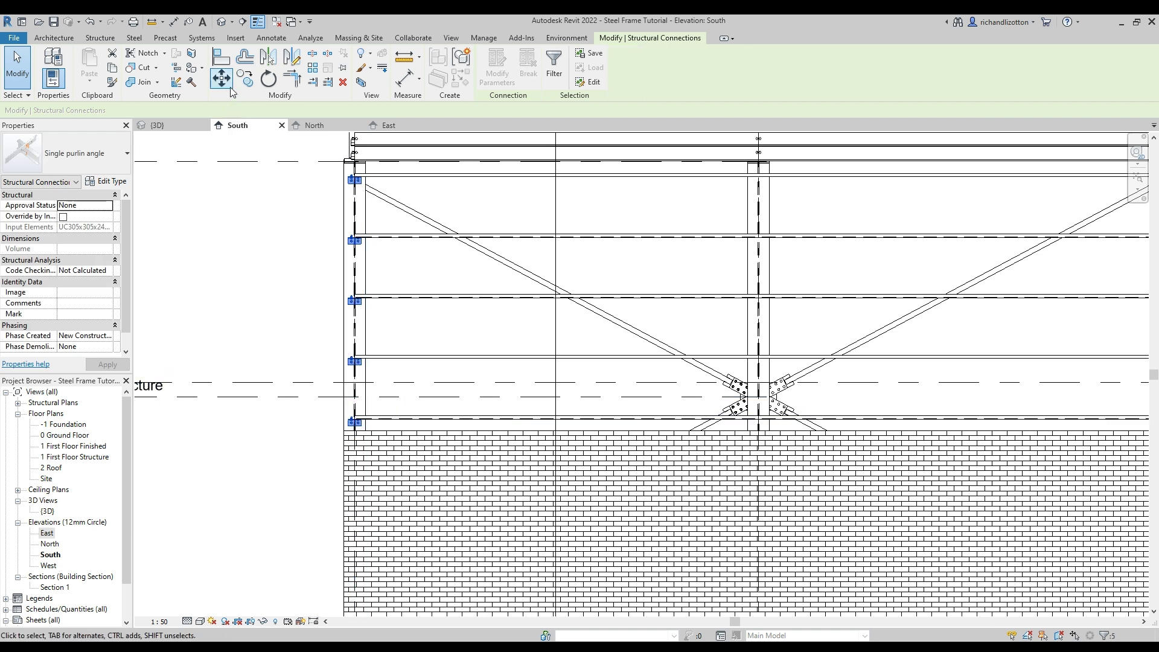
Copy the five connections 6000 to the right twice, onto the next two columns.
{"action": "left_click", "coordinate": [244, 78]}
{"action": "left_click", "coordinate": [174, 316]}
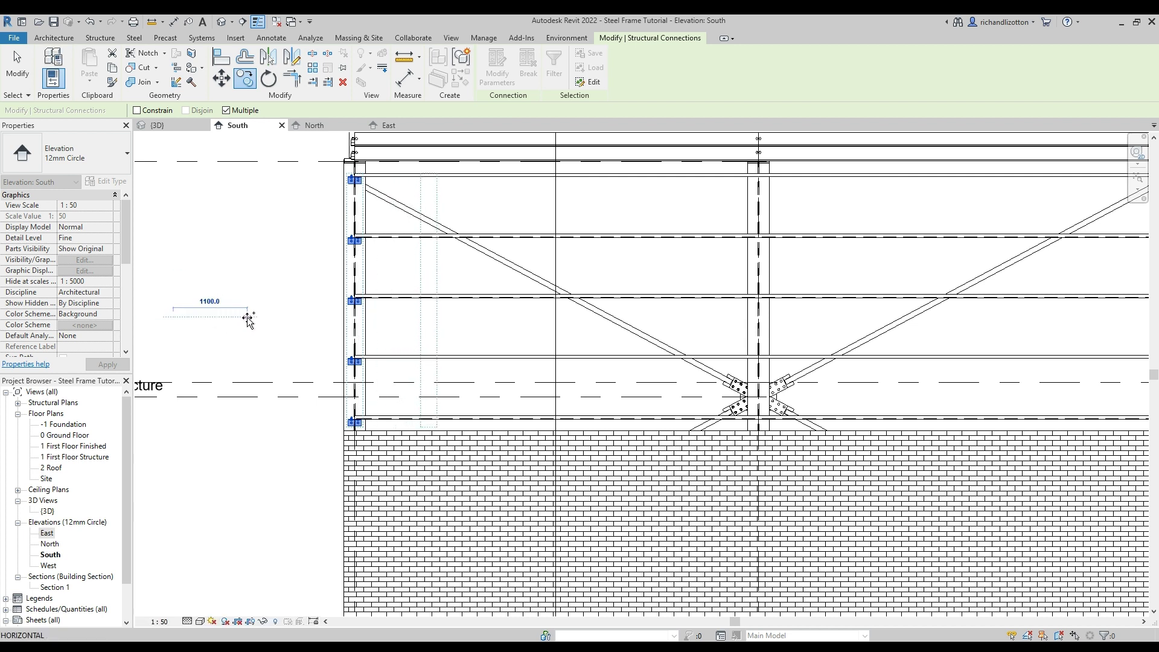
{"action": "type", "text": "6000"}
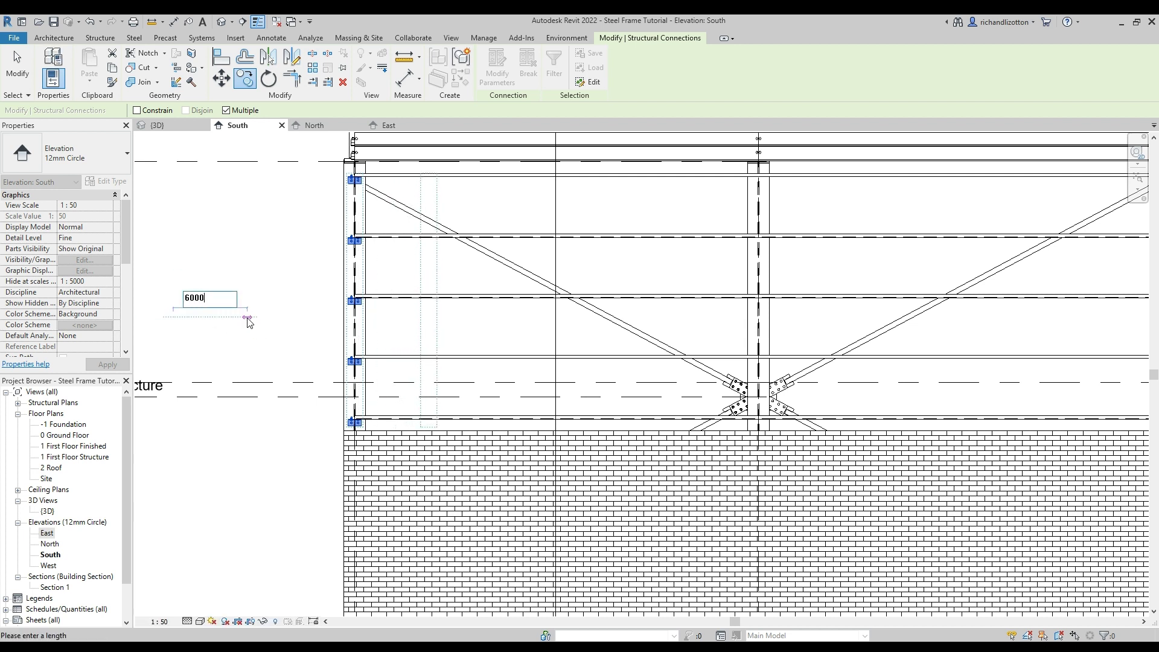
{"action": "key", "text": "Return"}
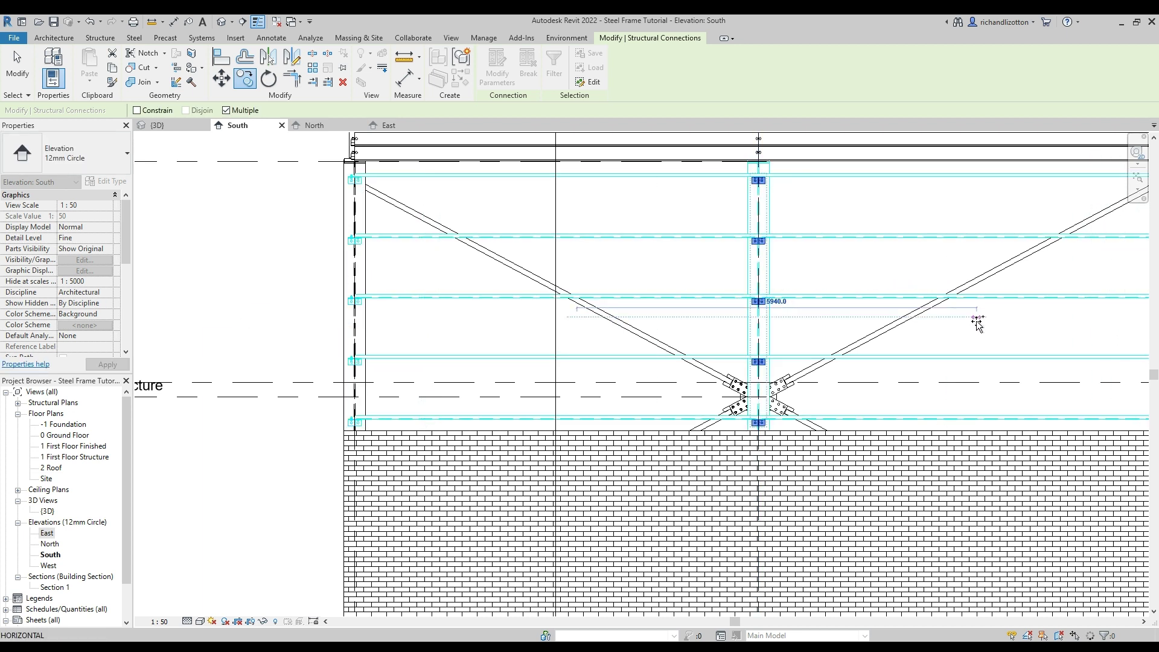
{"action": "type", "text": "6000"}
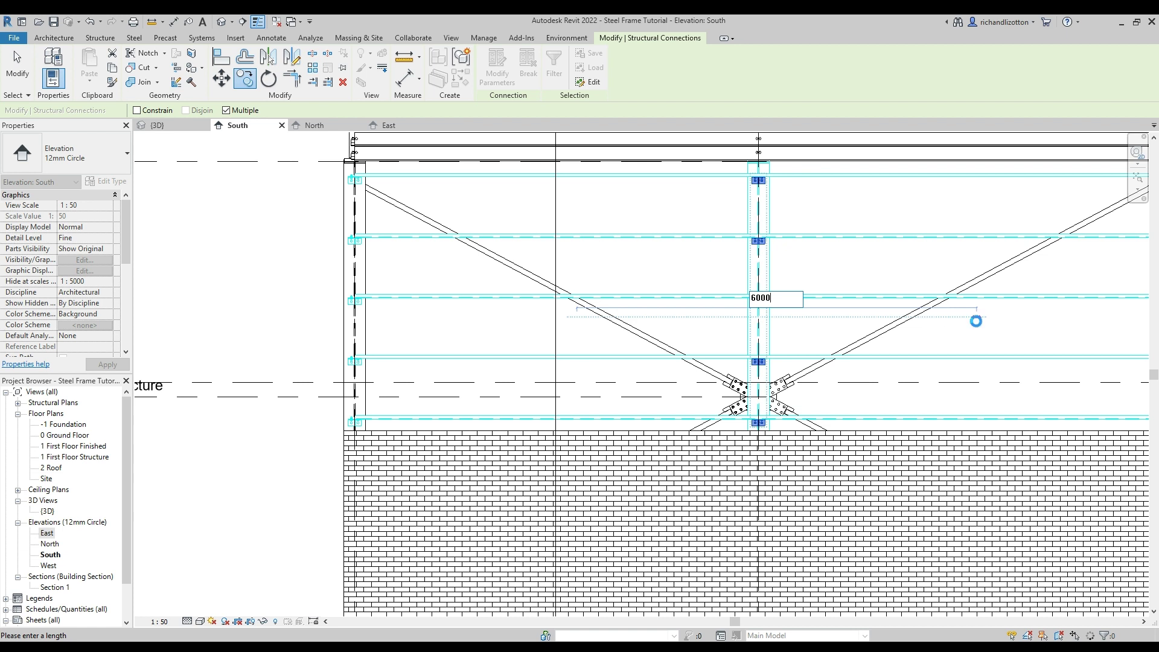
{"action": "key", "text": "Return"}
{"action": "mouse_move", "coordinate": [980, 331]}
{"action": "middle_mouse_down"}
{"action": "mouse_move", "coordinate": [563, 337]}
{"action": "mouse_move", "coordinate": [662, 329]}
{"action": "middle_mouse_up"}
{"action": "key", "text": "Escape"}
{"action": "key", "text": "Escape"}
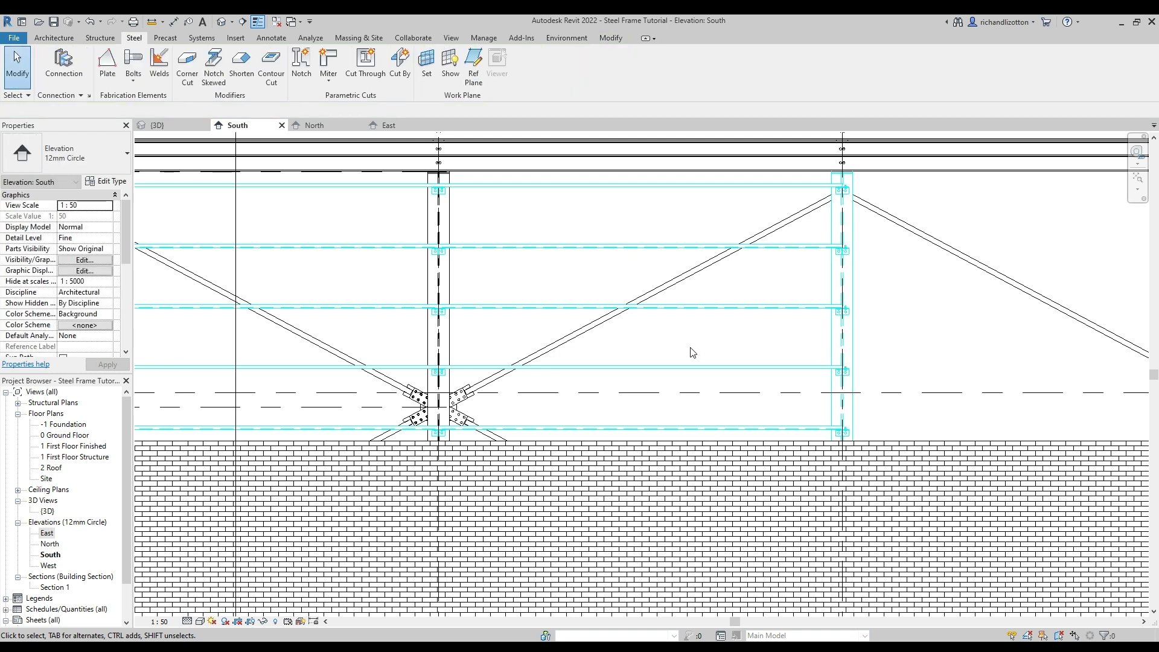
Select the beam system and the five side rails between the columns.
{"action": "left_click", "coordinate": [805, 178]}
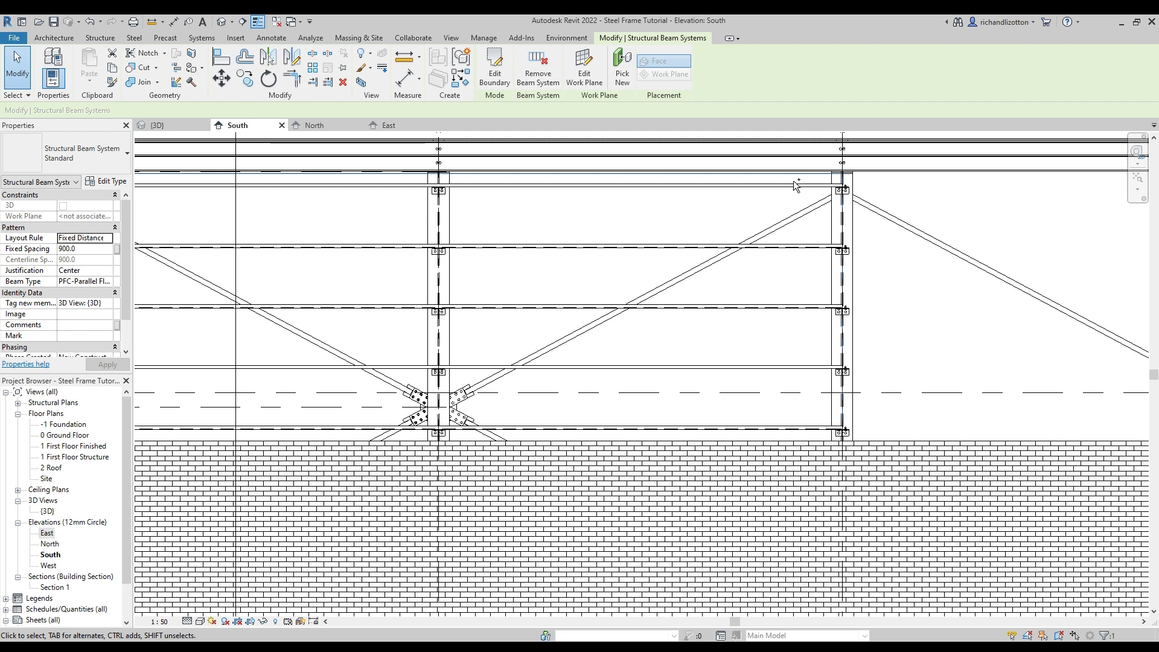
{"action": "left_click", "coordinate": [796, 185], "text": "ctrl"}
{"action": "left_click", "coordinate": [805, 247], "text": "ctrl"}
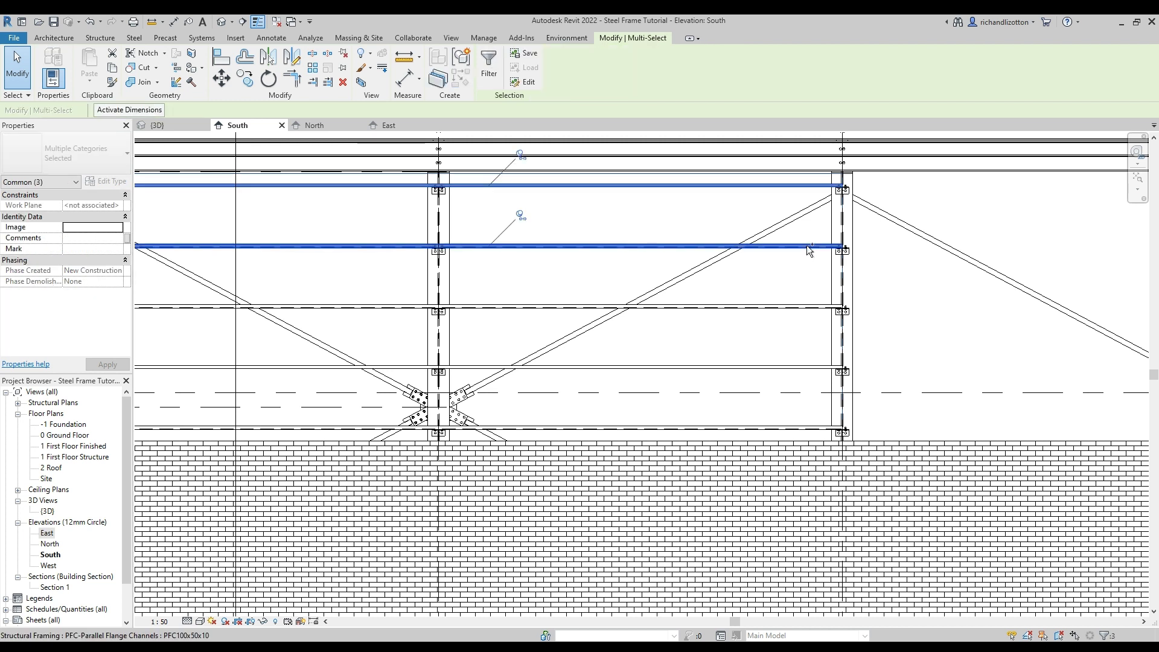
{"action": "left_click", "coordinate": [795, 307], "text": "ctrl"}
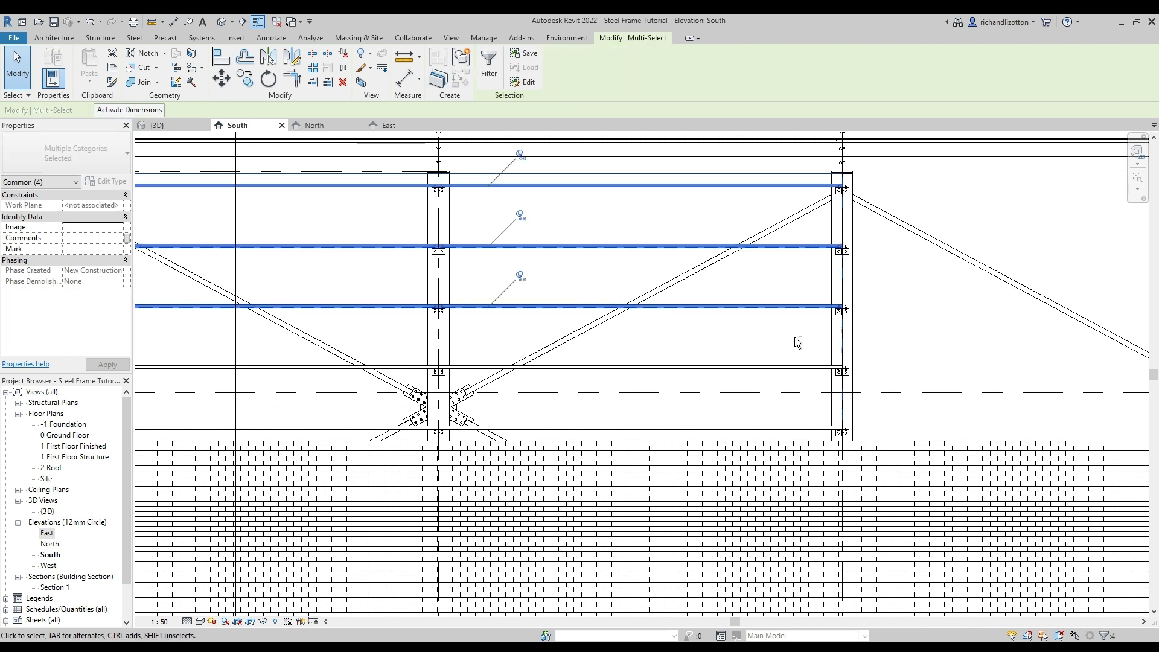
{"action": "left_click", "coordinate": [791, 368], "text": "ctrl"}
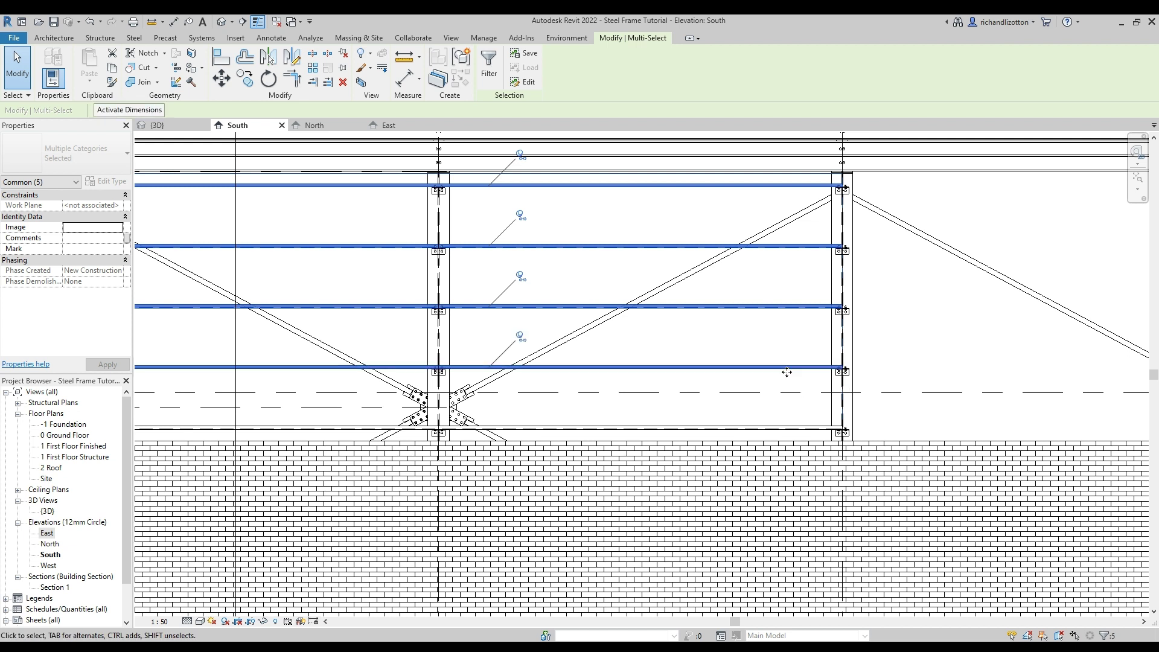
{"action": "left_click", "coordinate": [786, 428], "text": "ctrl"}
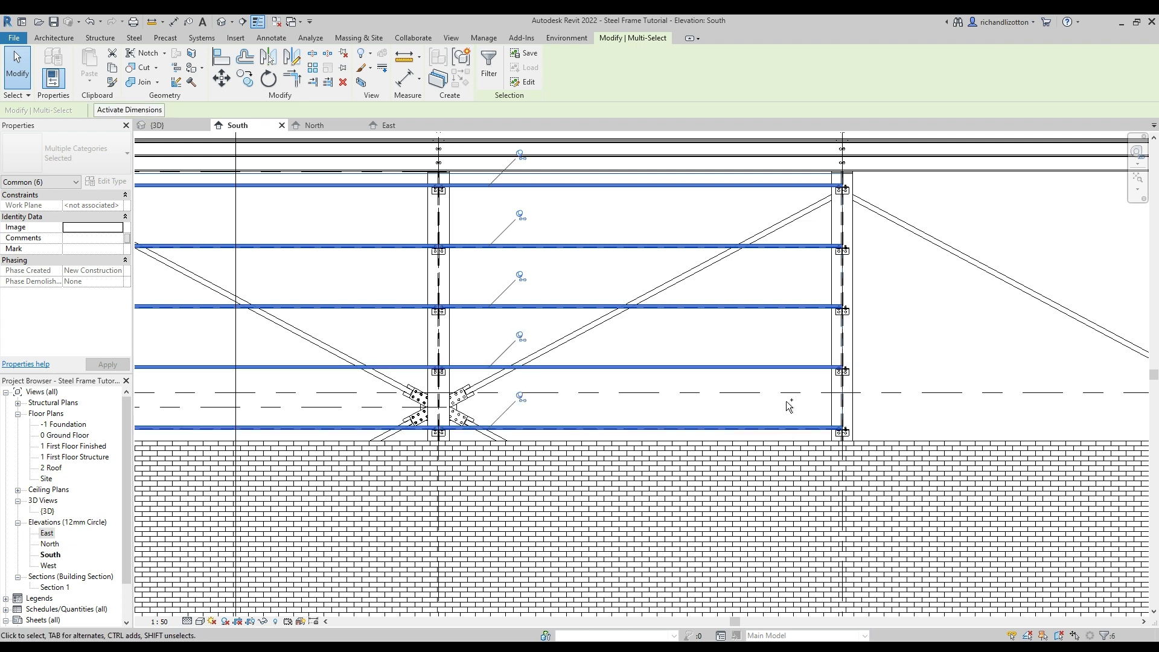
Add the four right-column purlin angle connections to the selection.
{"action": "left_click", "coordinate": [853, 379], "text": "ctrl"}
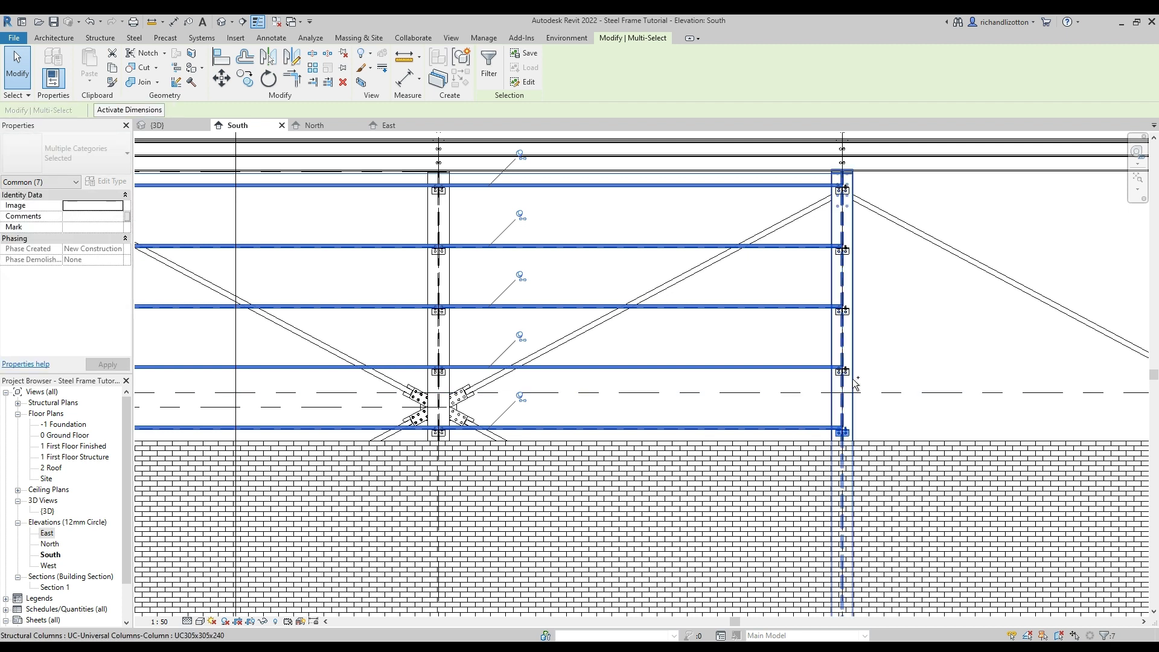
{"action": "left_click", "coordinate": [854, 379], "text": "shift"}
{"action": "left_click", "coordinate": [844, 372], "text": "ctrl"}
{"action": "left_click", "coordinate": [844, 311], "text": "ctrl"}
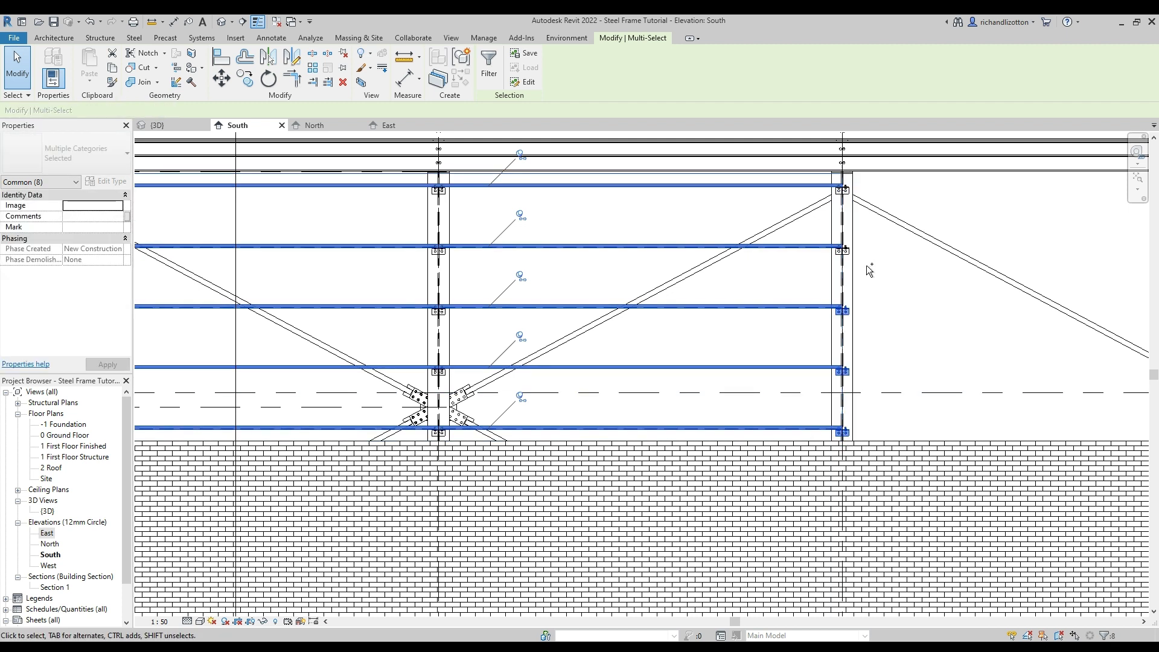
{"action": "left_click", "coordinate": [843, 250], "text": "ctrl"}
{"action": "left_click", "coordinate": [845, 190], "text": "ctrl"}
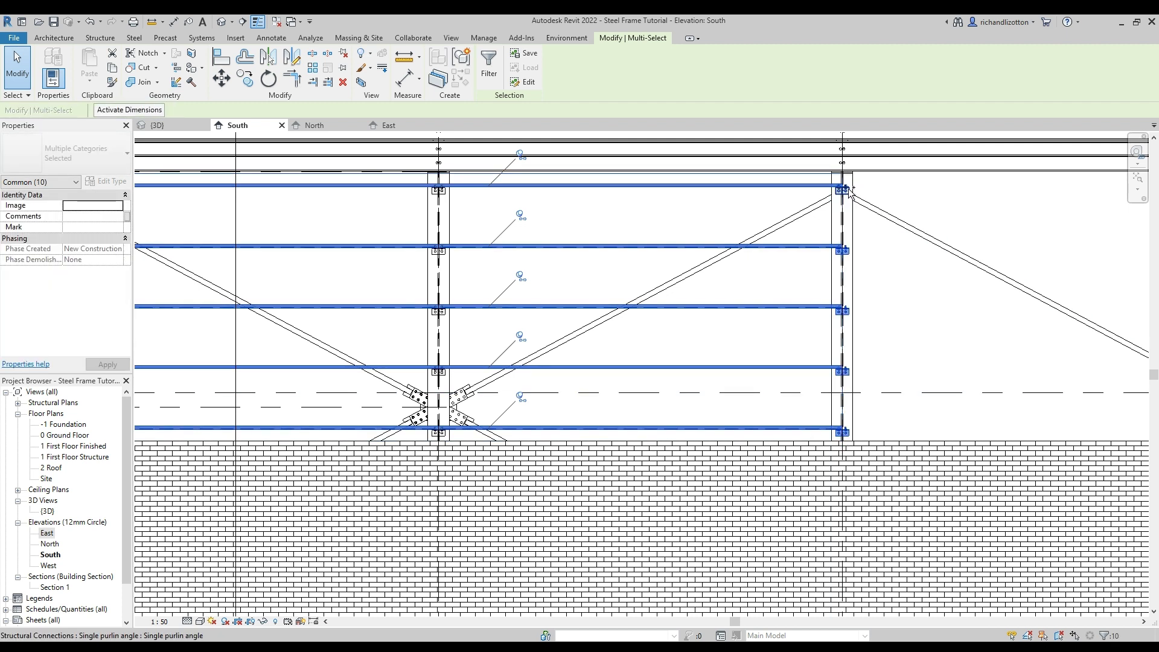
Add the five left connection plates and the beam system to the selection.
{"action": "left_click", "coordinate": [438, 190], "text": "ctrl"}
{"action": "left_click", "coordinate": [440, 250], "text": "ctrl"}
{"action": "left_click", "coordinate": [441, 312], "text": "ctrl"}
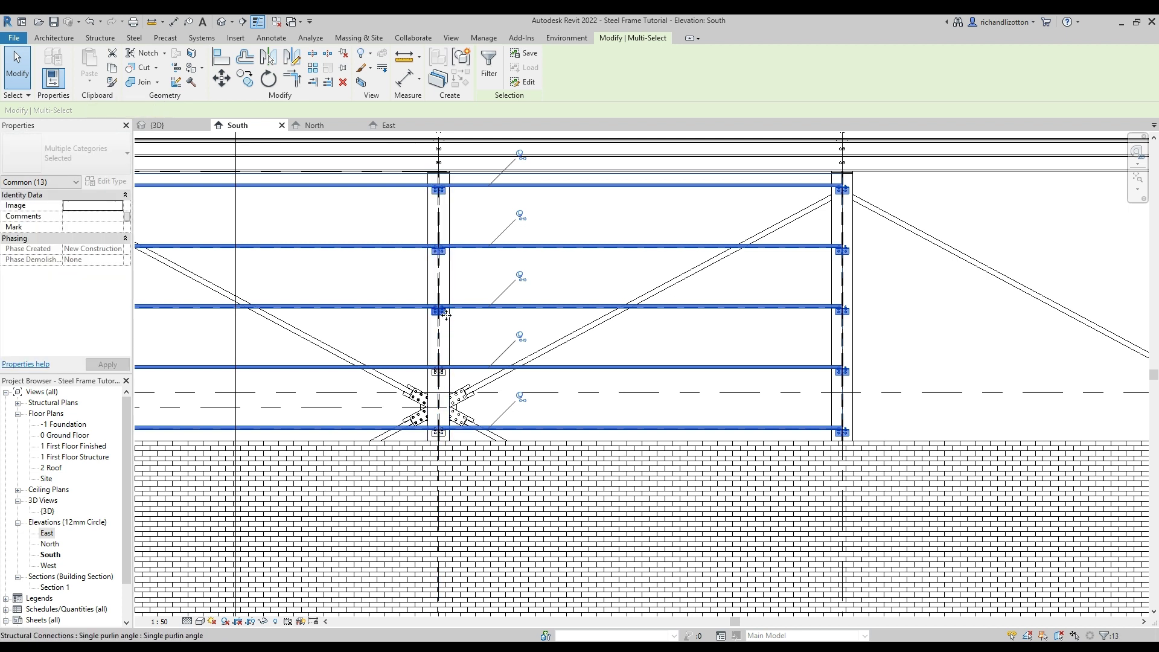
{"action": "left_click", "coordinate": [441, 372], "text": "ctrl"}
{"action": "left_click", "coordinate": [442, 433], "text": "ctrl"}
{"action": "scroll", "coordinate": [465, 396], "scroll_direction": "down", "scroll_amount": 3}
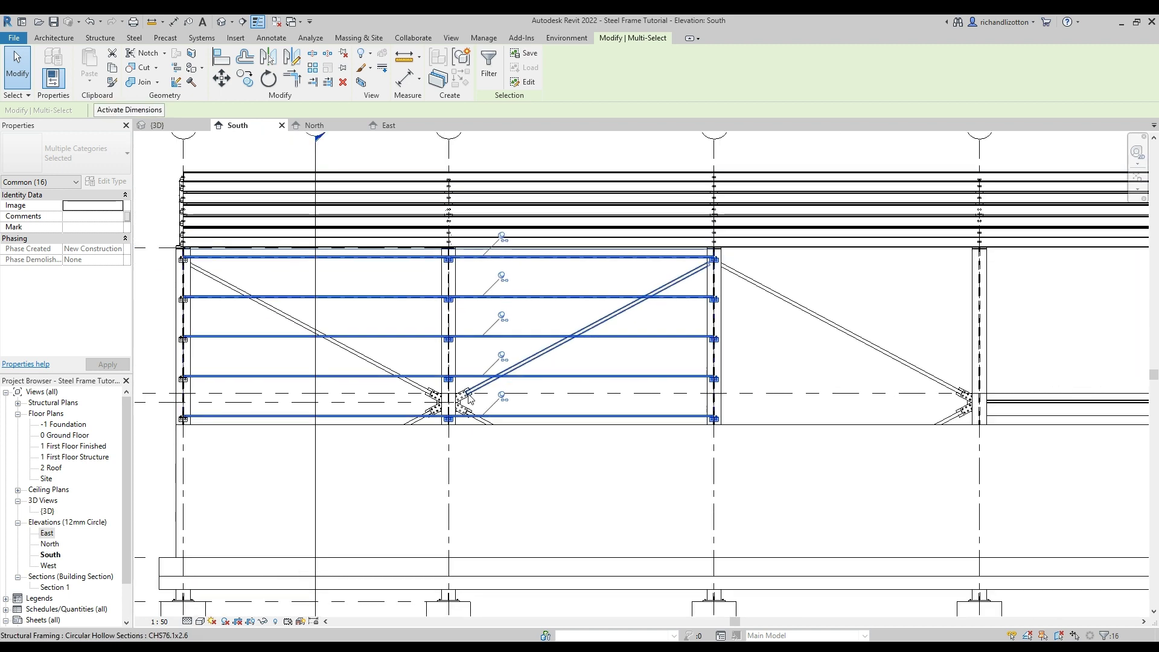
{"action": "left_click", "coordinate": [222, 308], "text": "ctrl"}
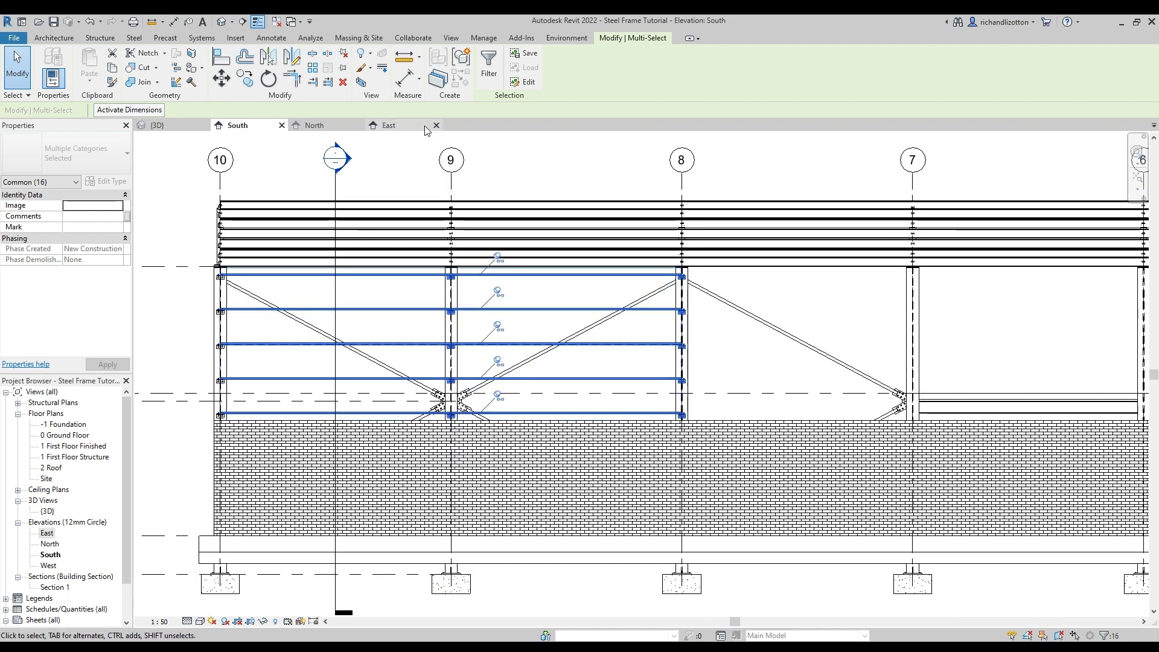
{"action": "scroll", "coordinate": [678, 214], "scroll_direction": "down", "scroll_amount": 3}
Copy the selected rails, connections and beam system twice at 12000 spacing, past grid 5.
{"action": "middle_click_drag", "start_coordinate": [760, 181], "coordinate": [563, 312]}
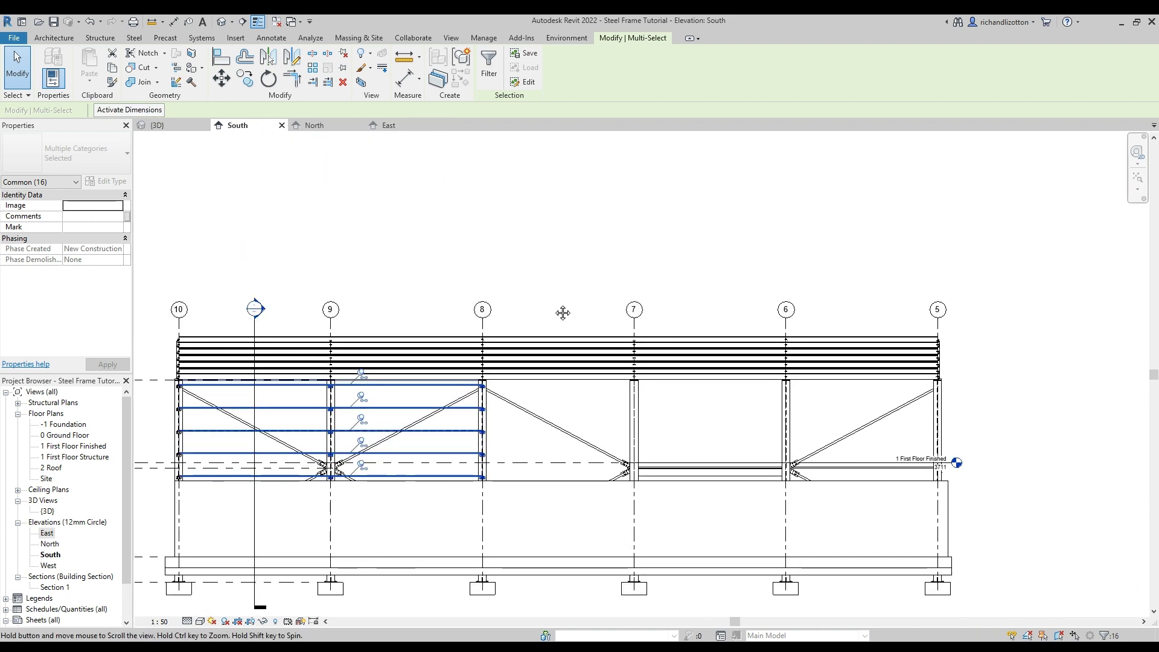
{"action": "key", "text": "m"}
{"action": "key", "text": "v"}
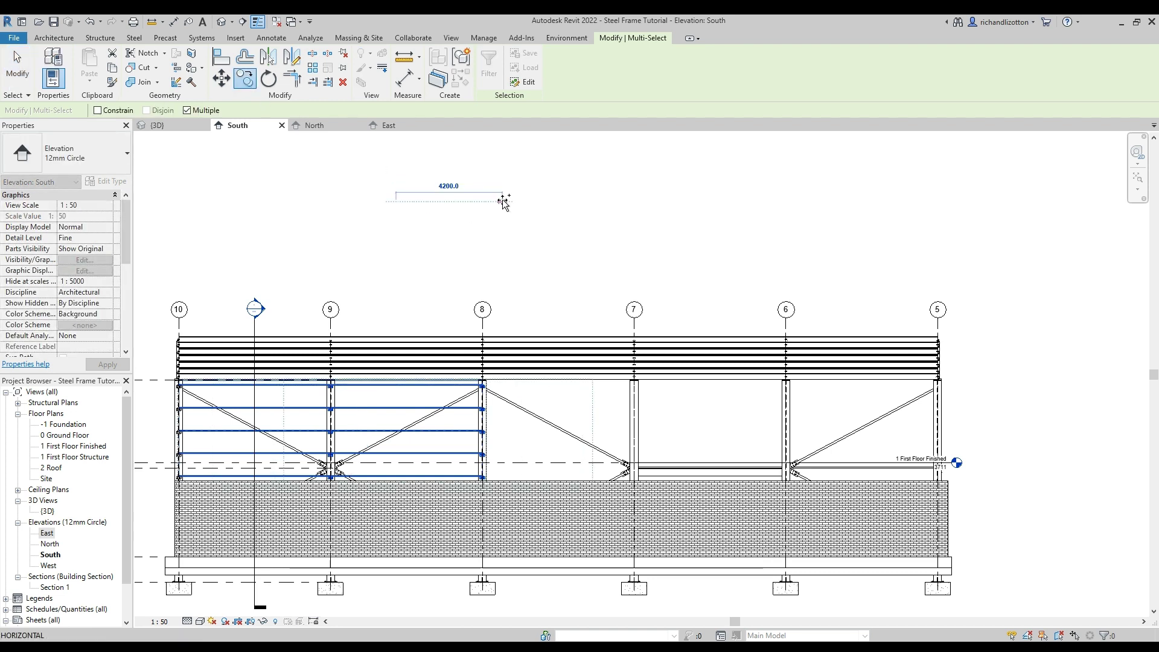
{"action": "type", "text": "12000"}
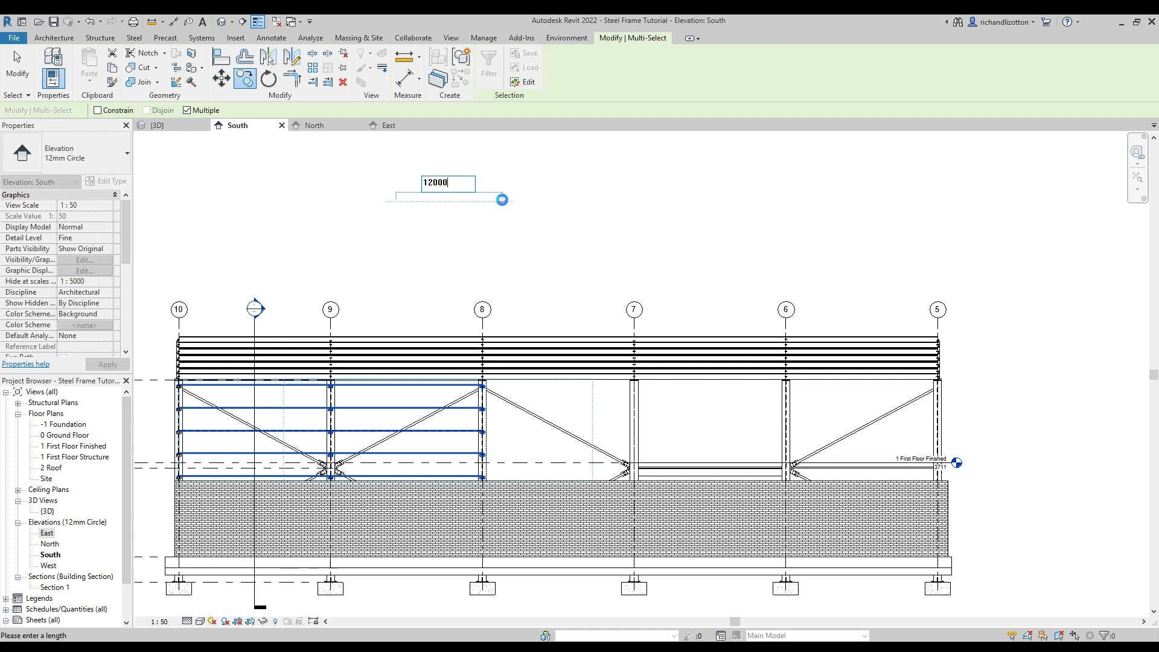
{"action": "key", "text": "Return"}
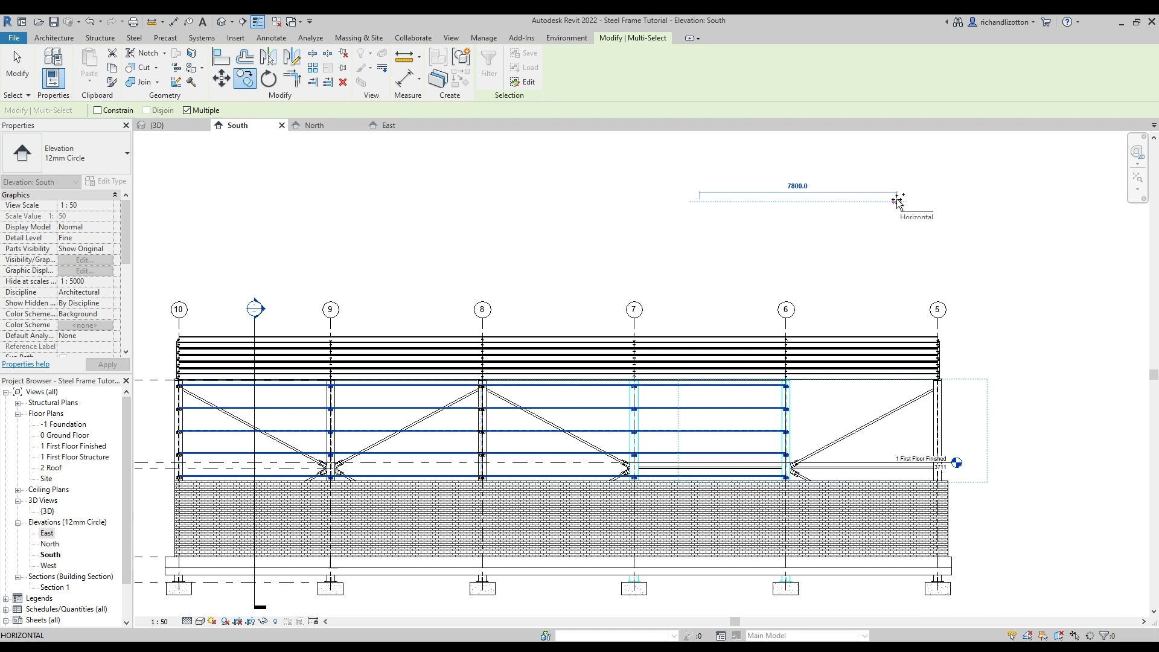
{"action": "type", "text": "12000"}
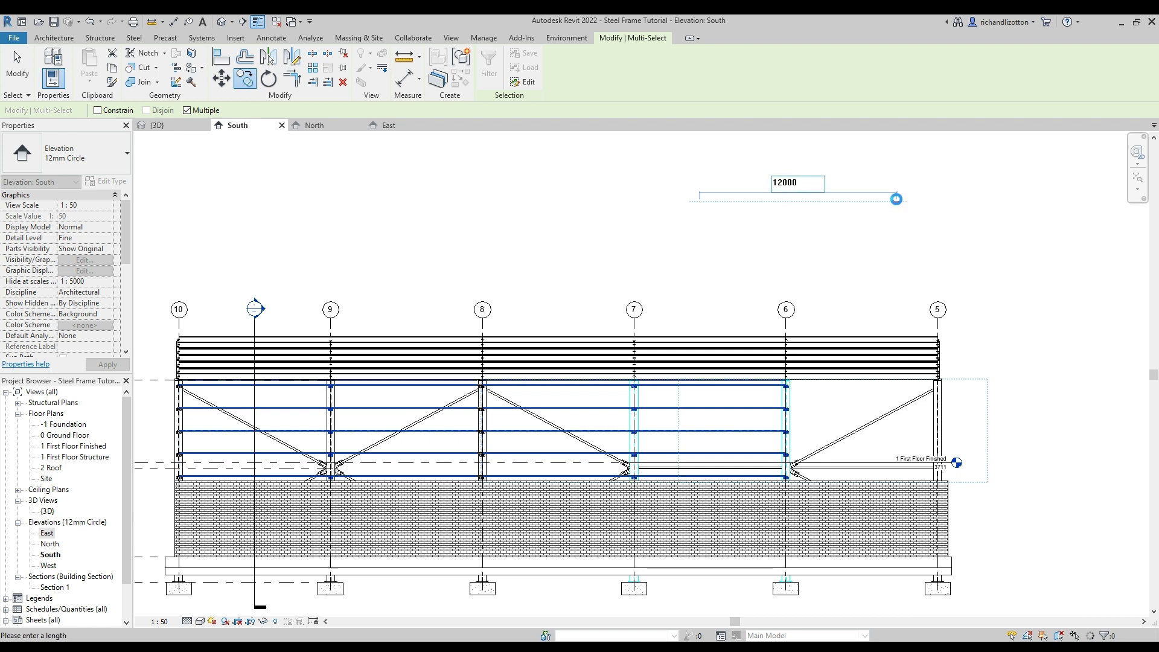
{"action": "key", "text": "Return"}
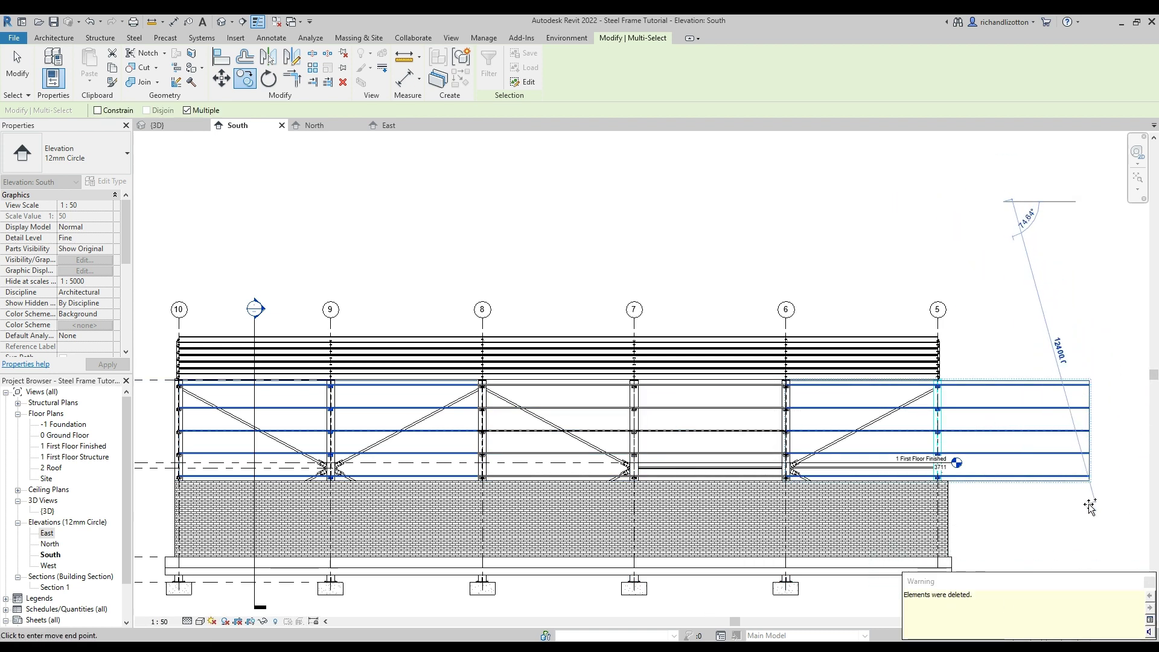
{"action": "key", "text": "Escape"}
{"action": "key", "text": "Escape"}
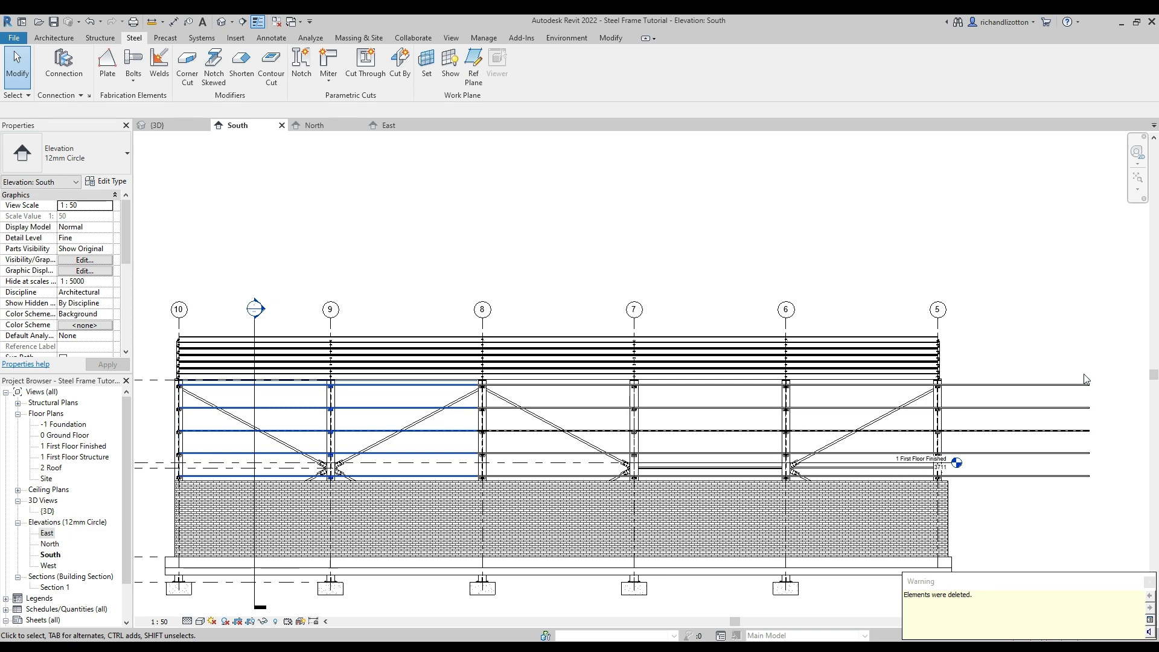
{"action": "scroll", "coordinate": [999, 310], "scroll_direction": "up", "scroll_amount": 4}
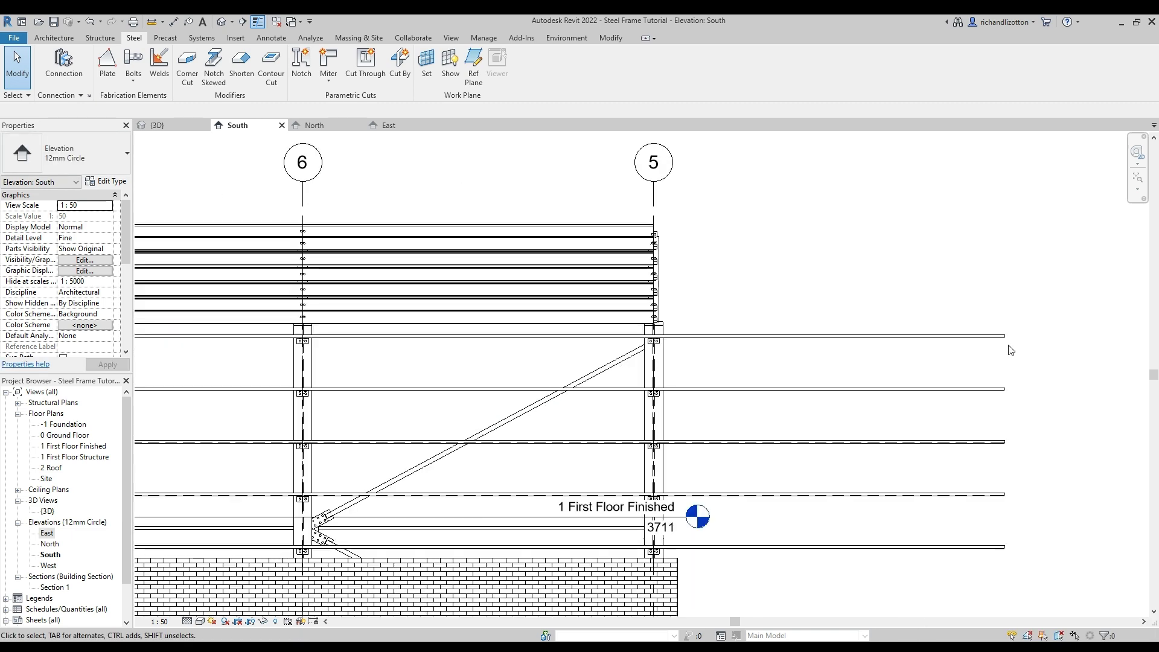
Edit the overhanging beam system's boundary, dragging its right edge back to grid 5.
{"action": "left_click", "coordinate": [1005, 356]}
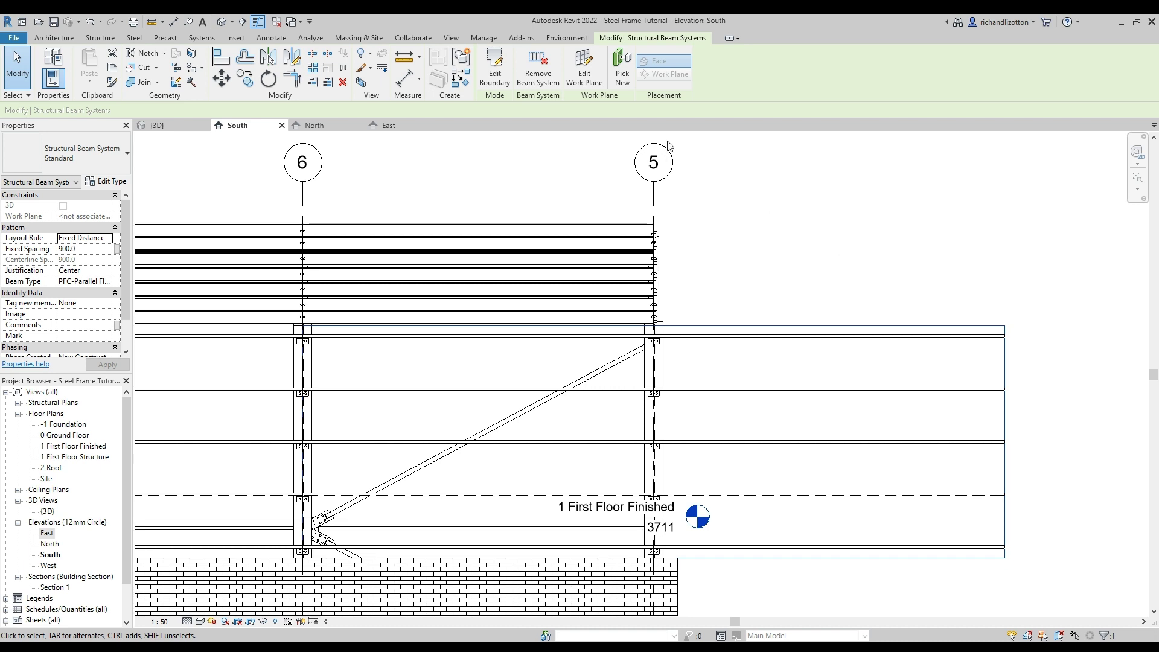
{"action": "left_click", "coordinate": [494, 67]}
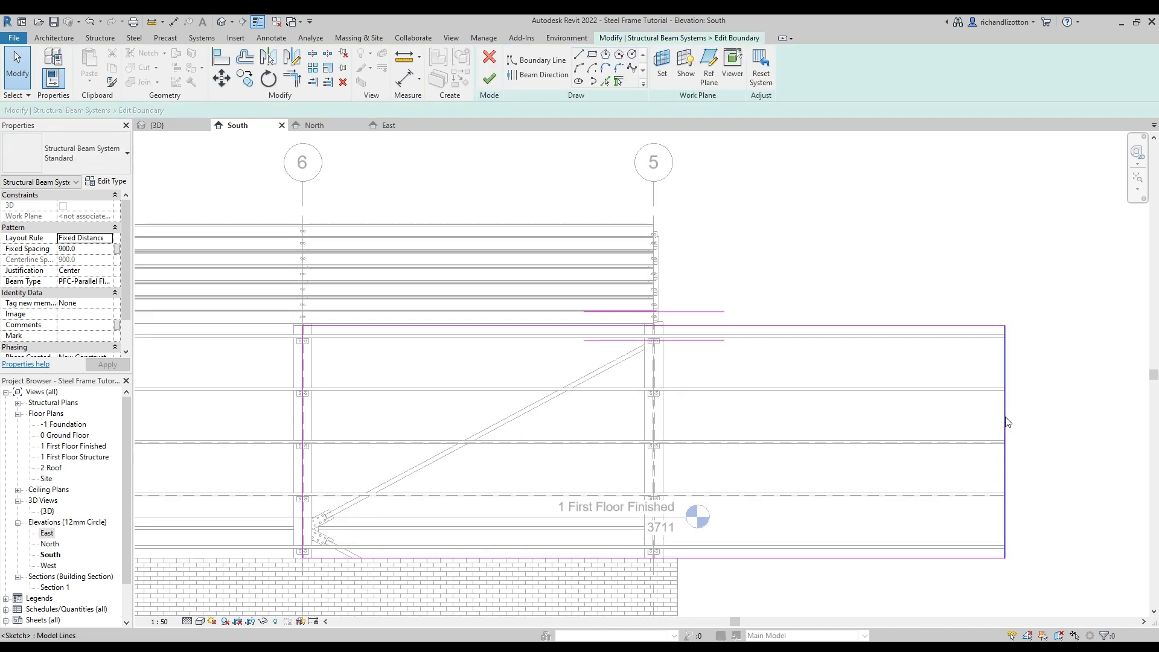
{"action": "left_click_drag", "start_coordinate": [1005, 422], "coordinate": [662, 422]}
{"action": "scroll", "coordinate": [784, 257], "scroll_direction": "down", "scroll_amount": 5}
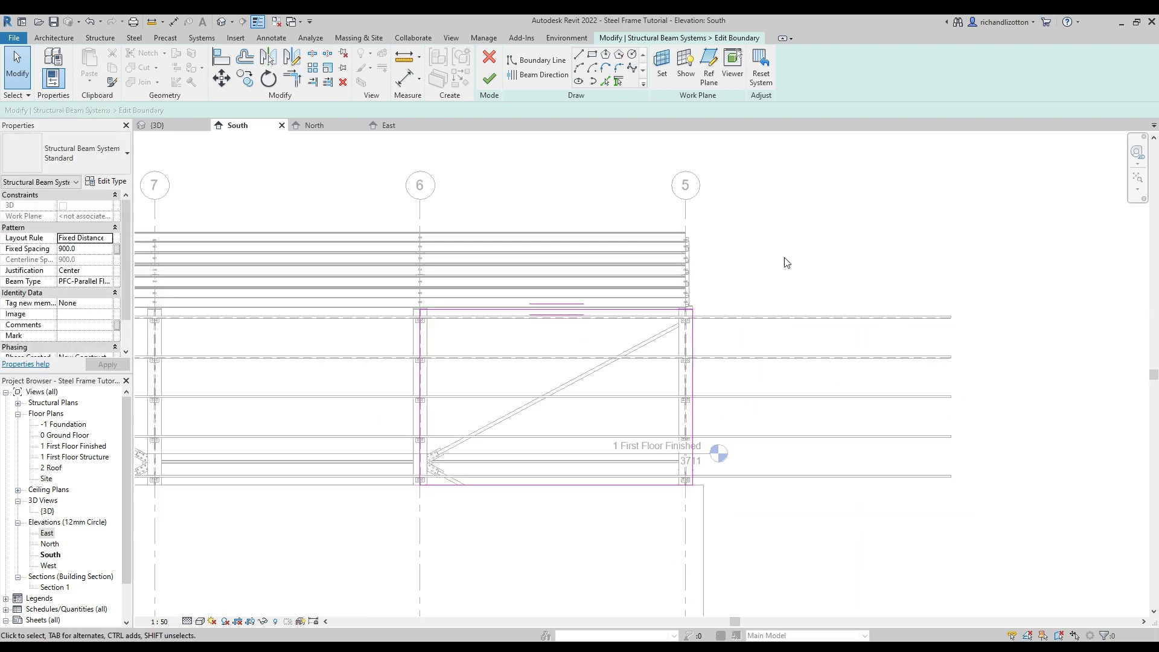
{"action": "middle_click_drag", "start_coordinate": [491, 359], "coordinate": [968, 382]}
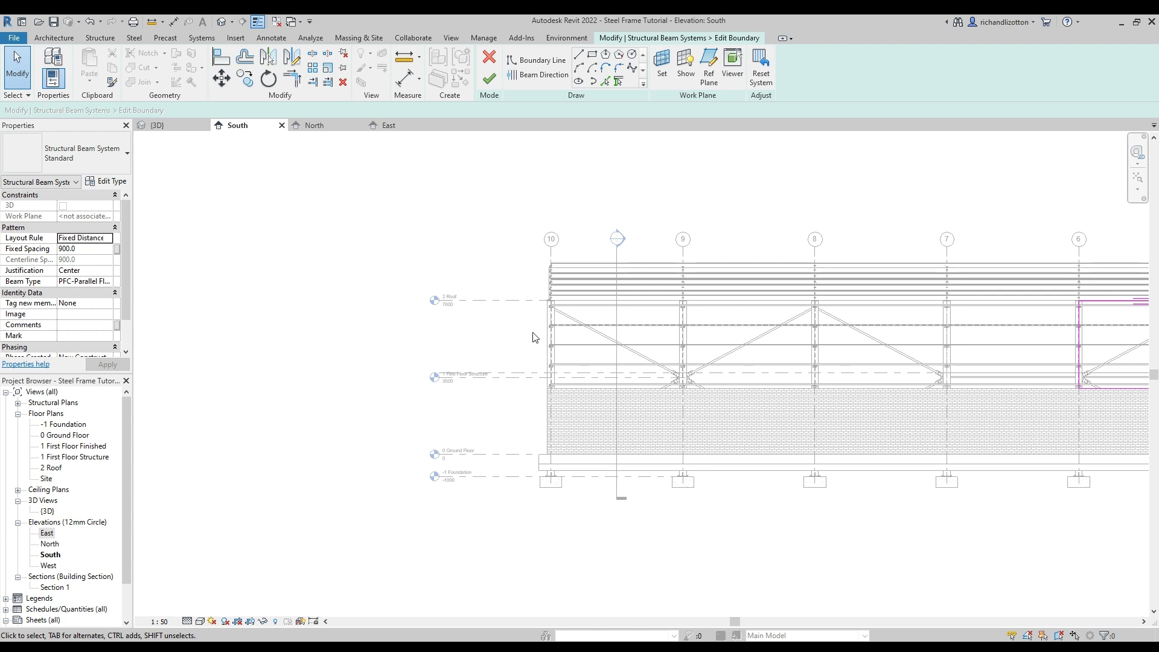
Finish the right-boundary edit on the trimmed beam system.
{"action": "left_click", "coordinate": [489, 78]}
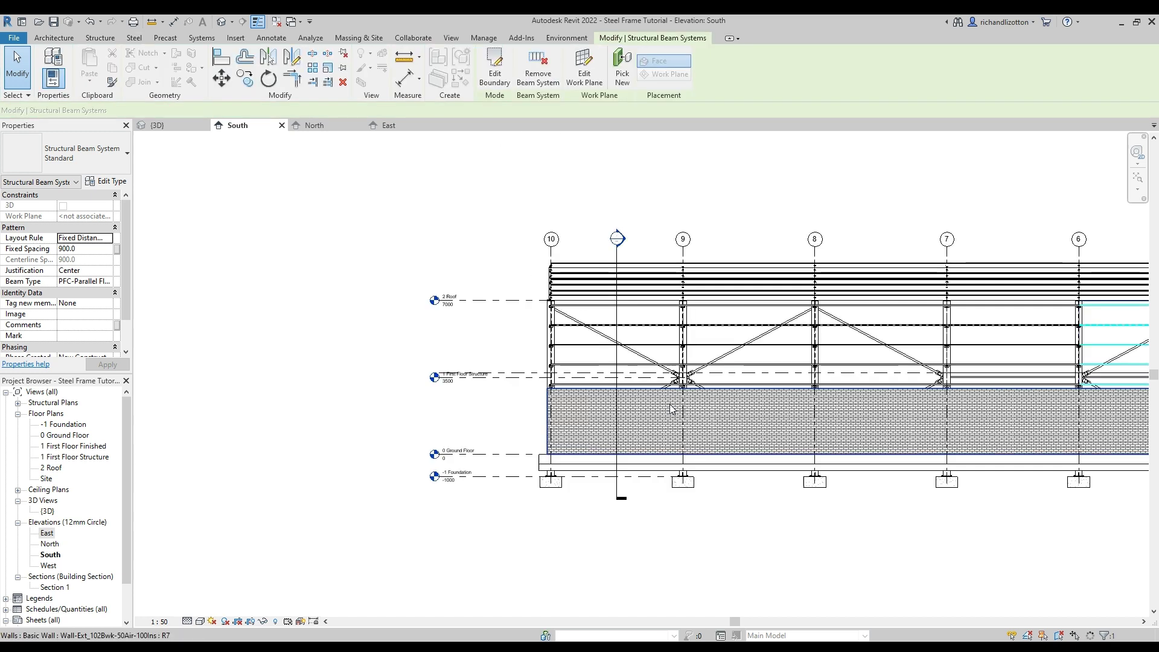
{"action": "scroll", "coordinate": [557, 339], "scroll_direction": "up", "scroll_amount": 5}
{"action": "scroll", "coordinate": [557, 340], "scroll_direction": "up", "scroll_amount": 3}
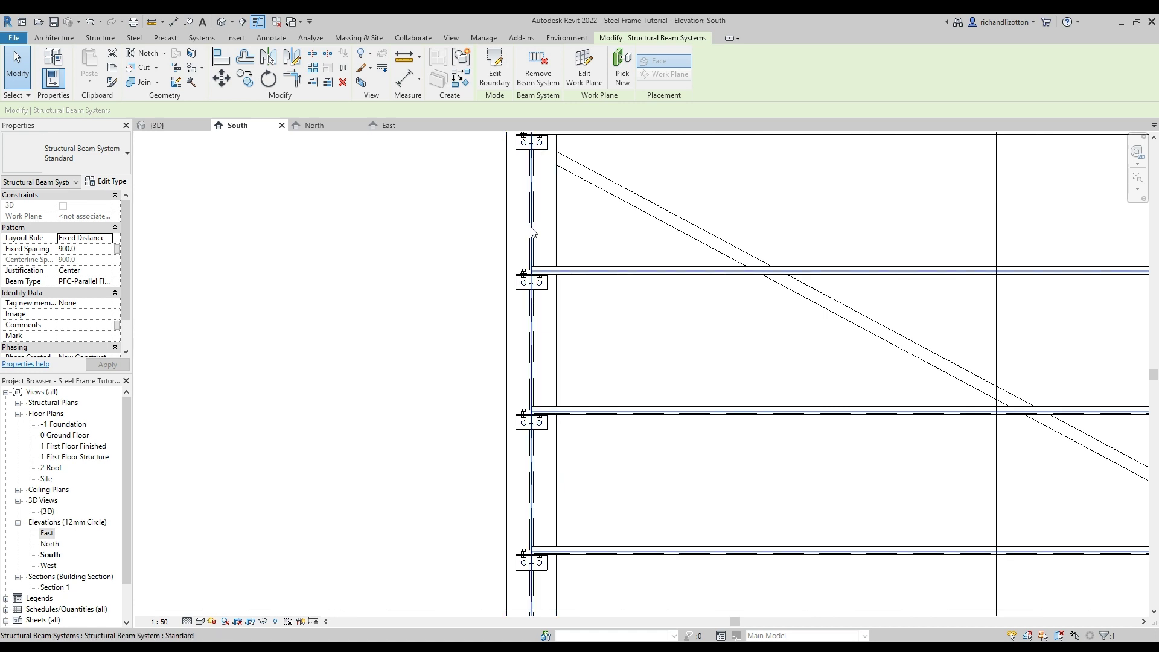
{"action": "scroll", "coordinate": [634, 388], "scroll_direction": "down", "scroll_amount": 4}
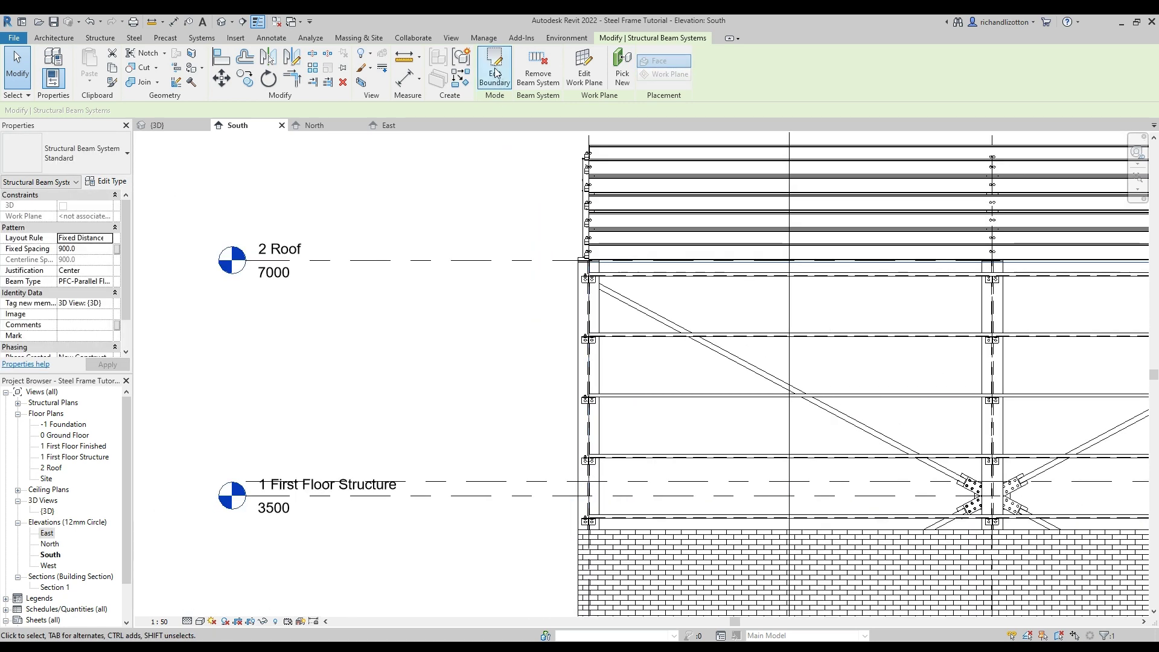
Move the grid 10 beam system's left boundary out to the wall edge and finish.
{"action": "left_click", "coordinate": [495, 72]}
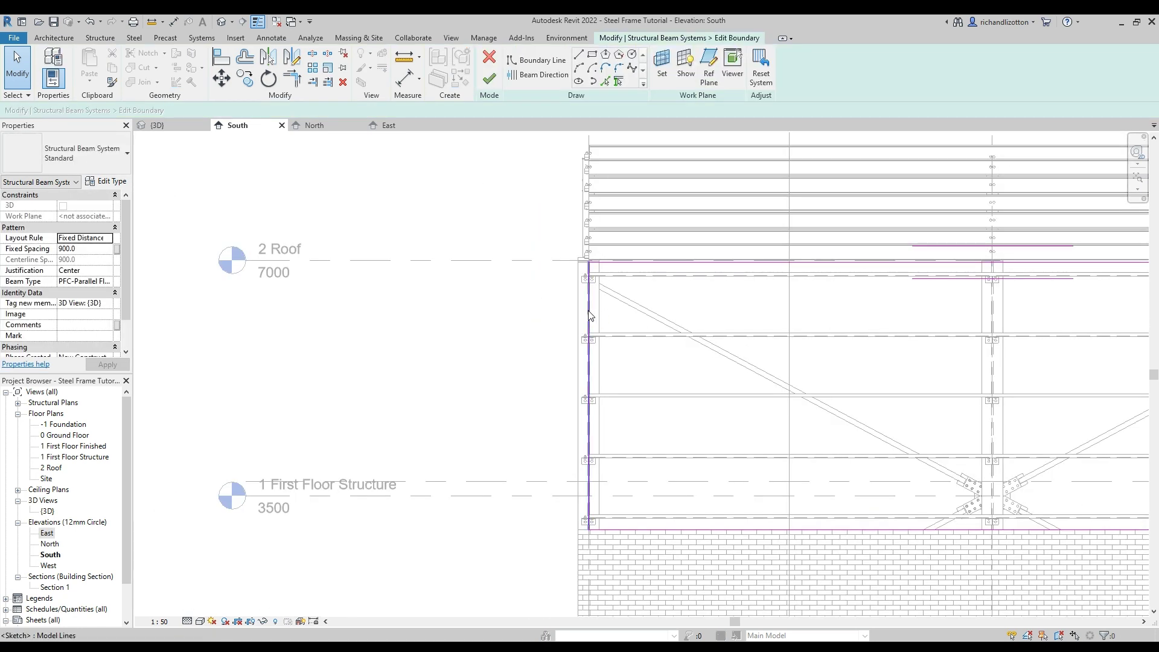
{"action": "left_click_drag", "start_coordinate": [593, 315], "coordinate": [577, 313]}
{"action": "left_click", "coordinate": [469, 370]}
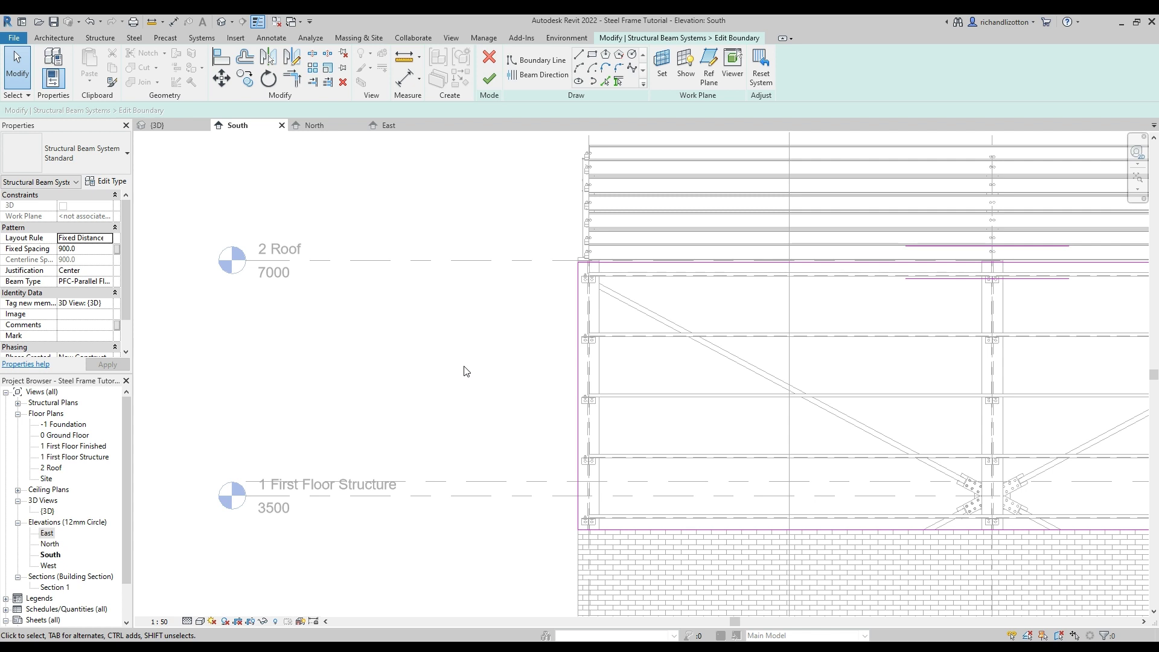
{"action": "left_click", "coordinate": [489, 89]}
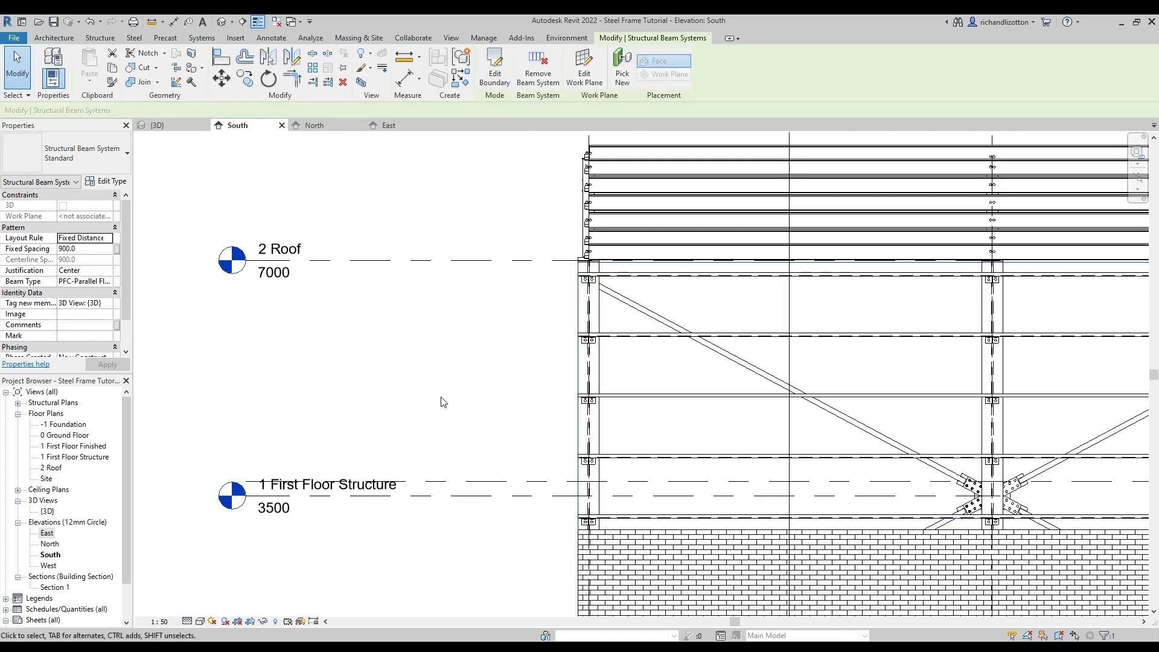
{"action": "key", "text": "Escape"}
{"action": "scroll", "coordinate": [444, 402], "scroll_direction": "down", "scroll_amount": 4}
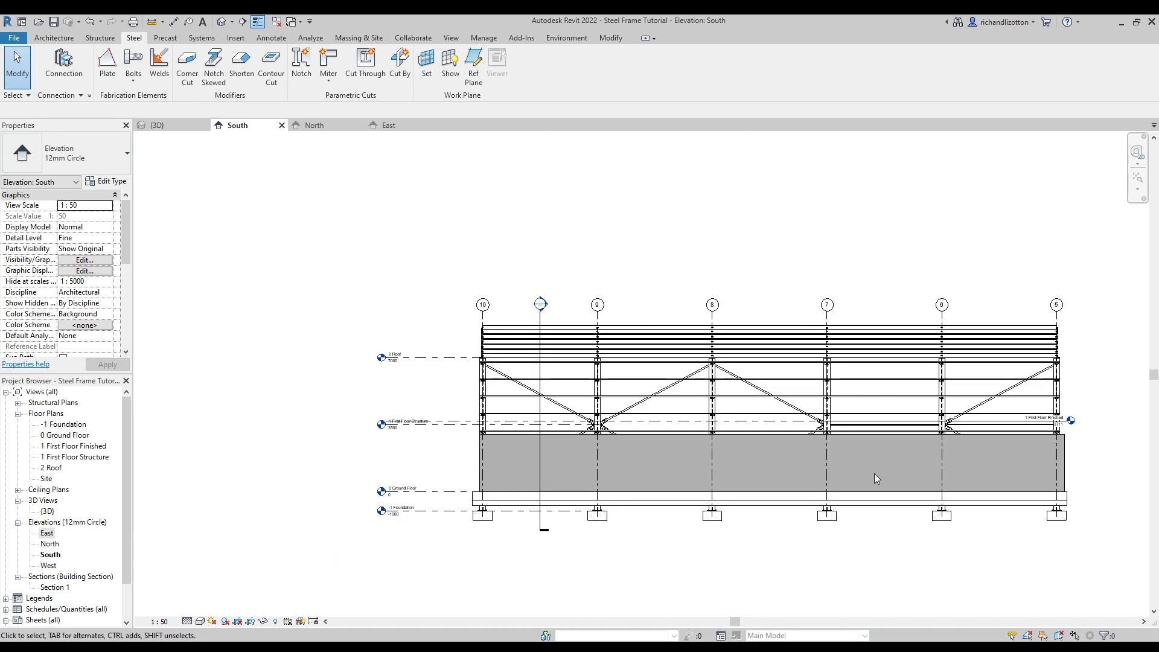
{"action": "scroll", "coordinate": [533, 399], "scroll_direction": "up", "scroll_amount": 5}
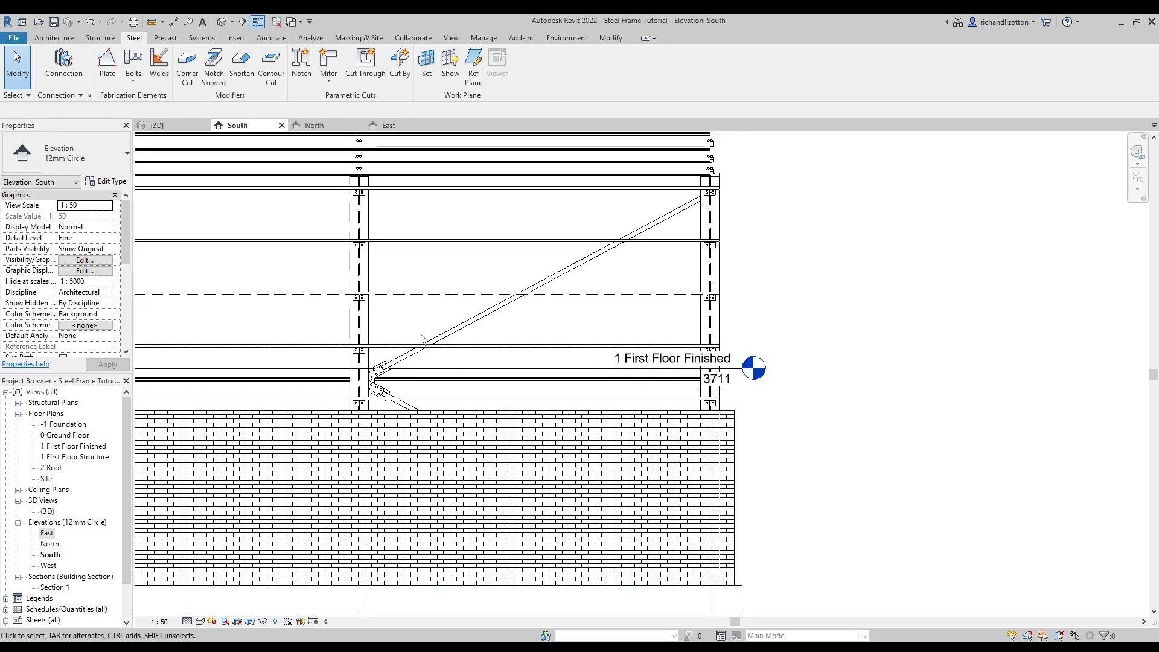
{"action": "scroll", "coordinate": [764, 319], "scroll_direction": "down", "scroll_amount": 3}
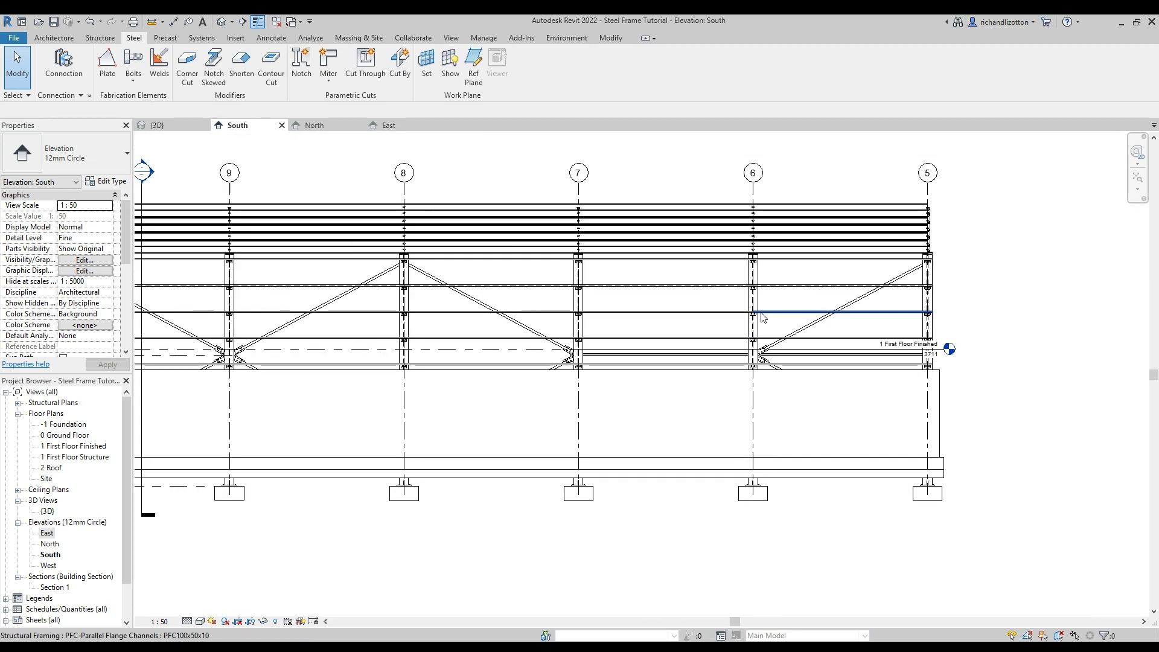
{"action": "middle_click_drag", "start_coordinate": [543, 300], "coordinate": [740, 328]}
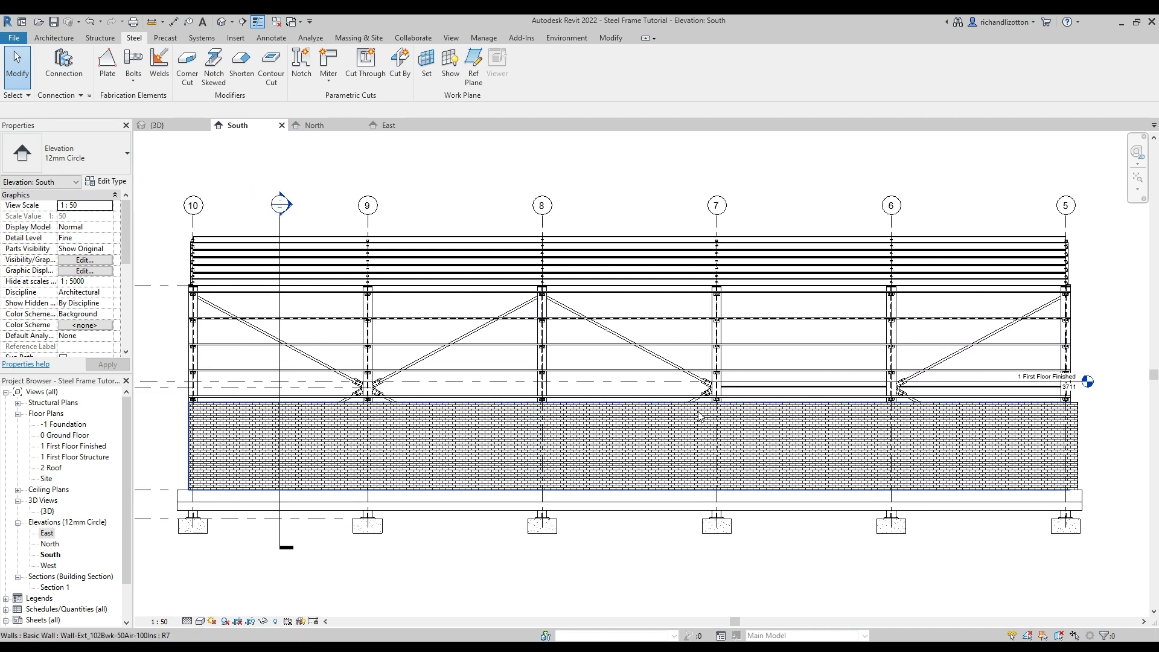